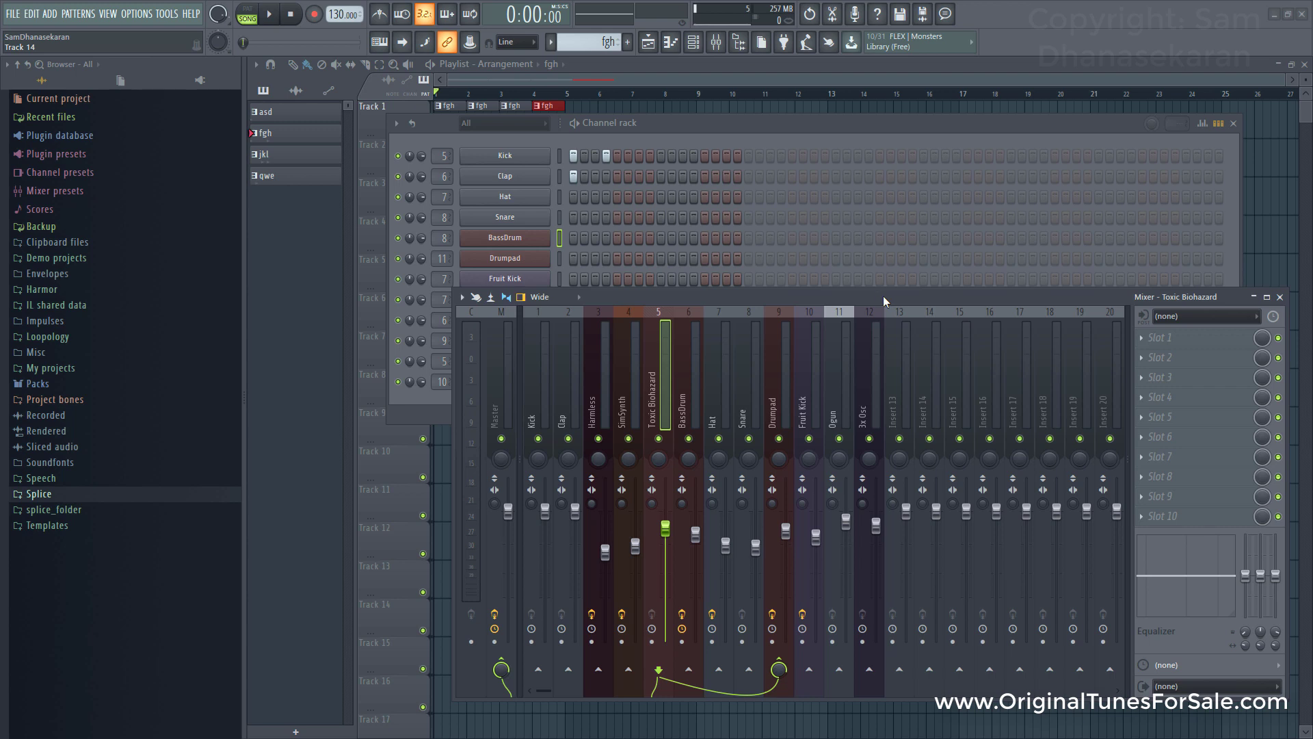
Reposition the mixer and select the BassDrum and Toxic Biohazard mixer tracks
drag(883, 296, 869, 308)
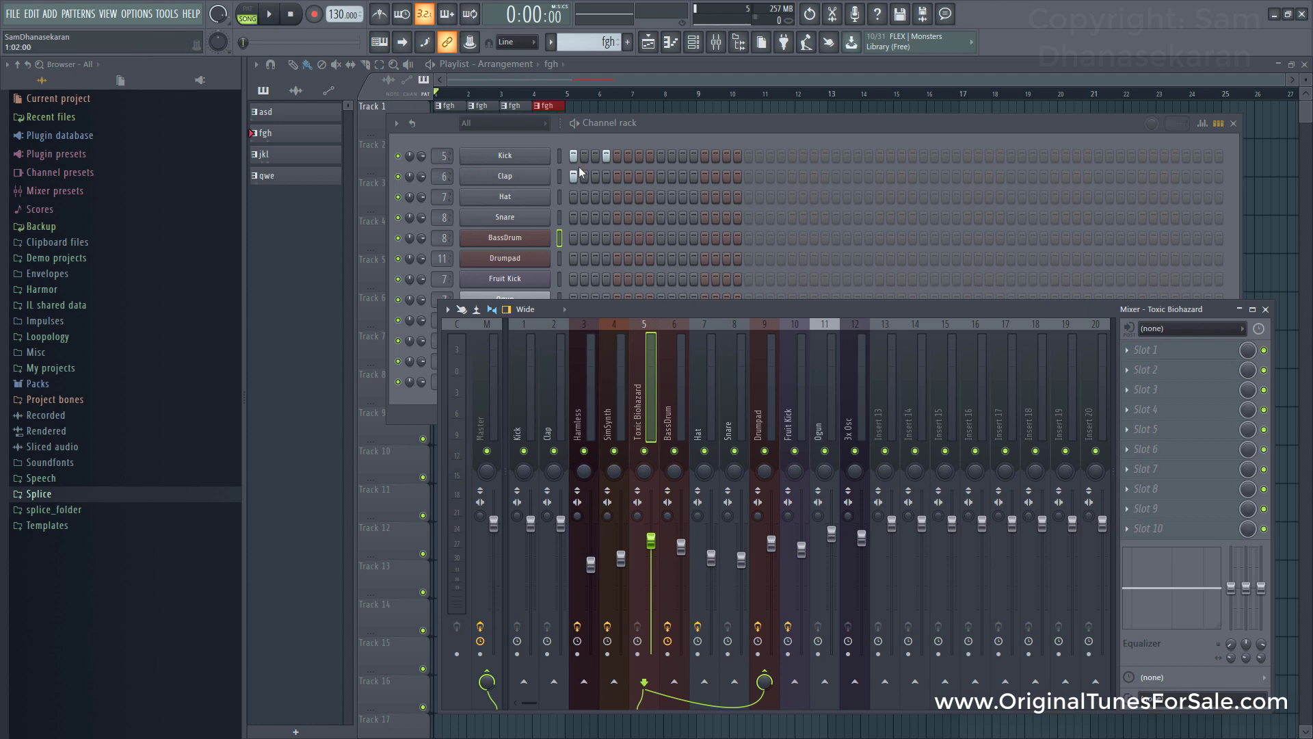
click(667, 125)
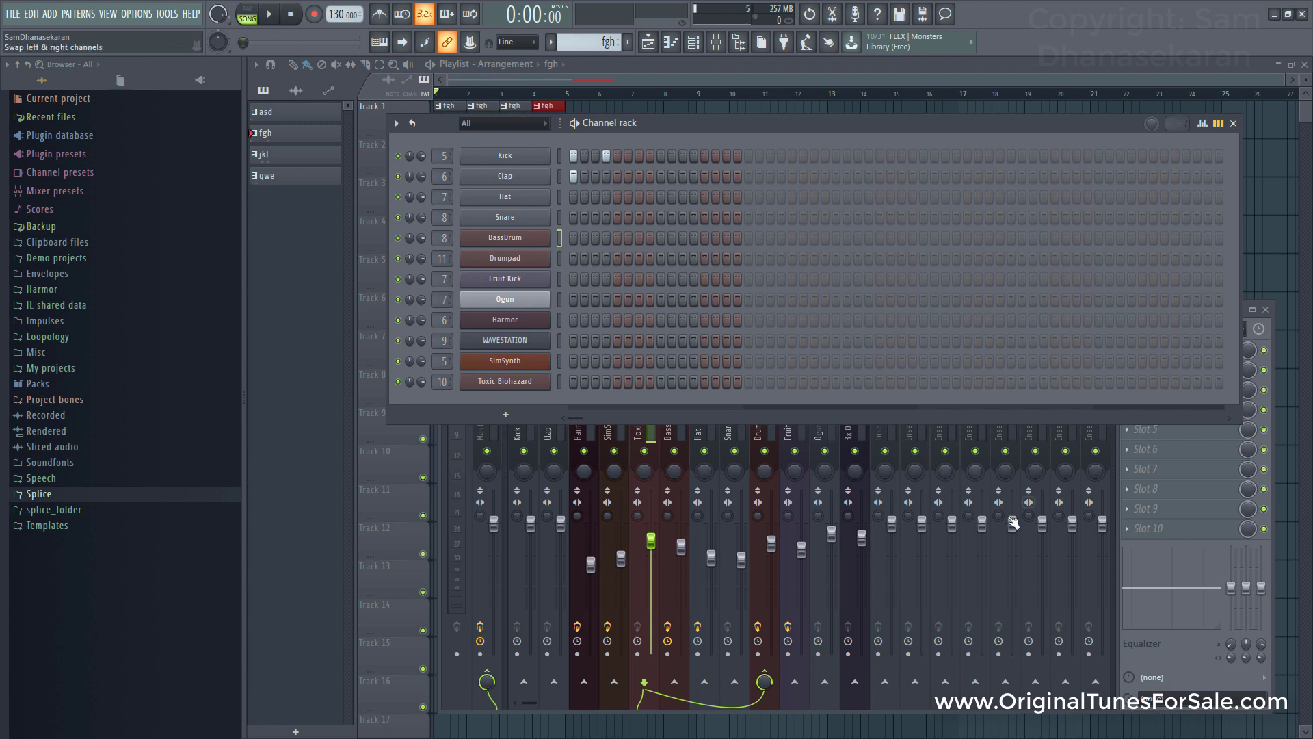
click(775, 483)
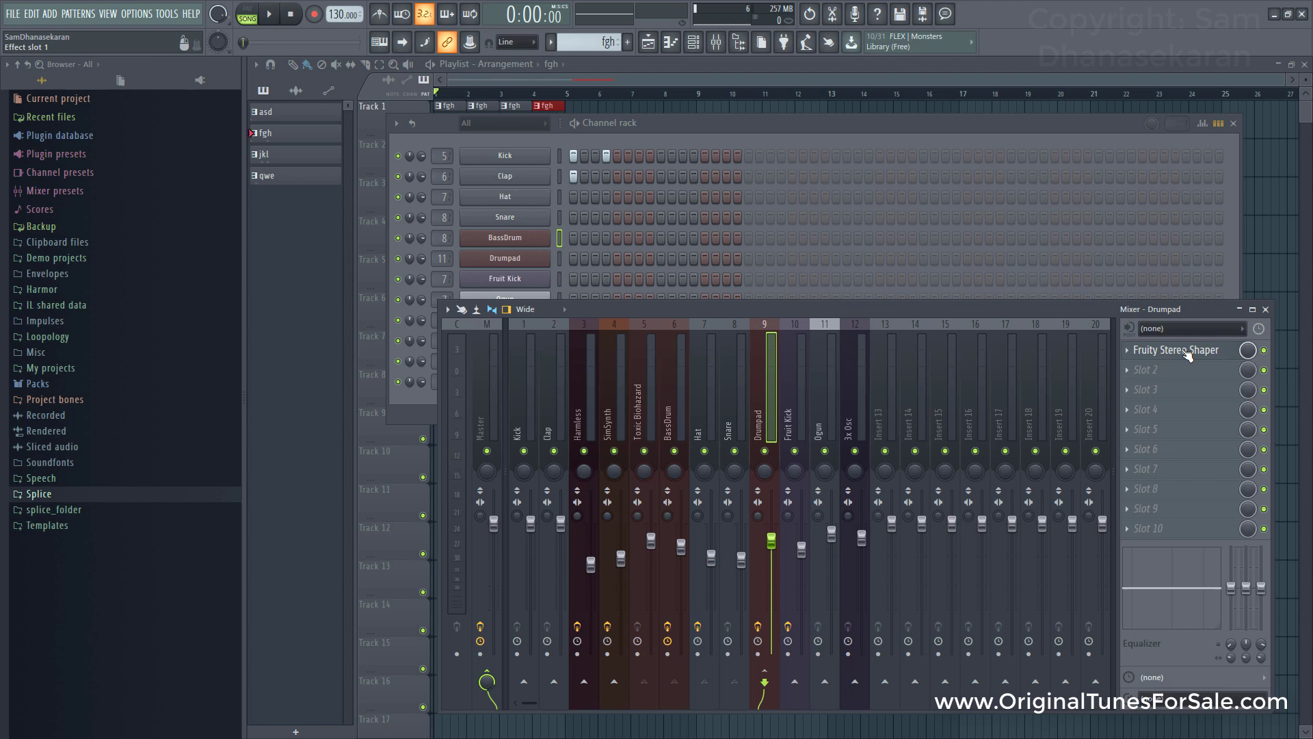
click(684, 409)
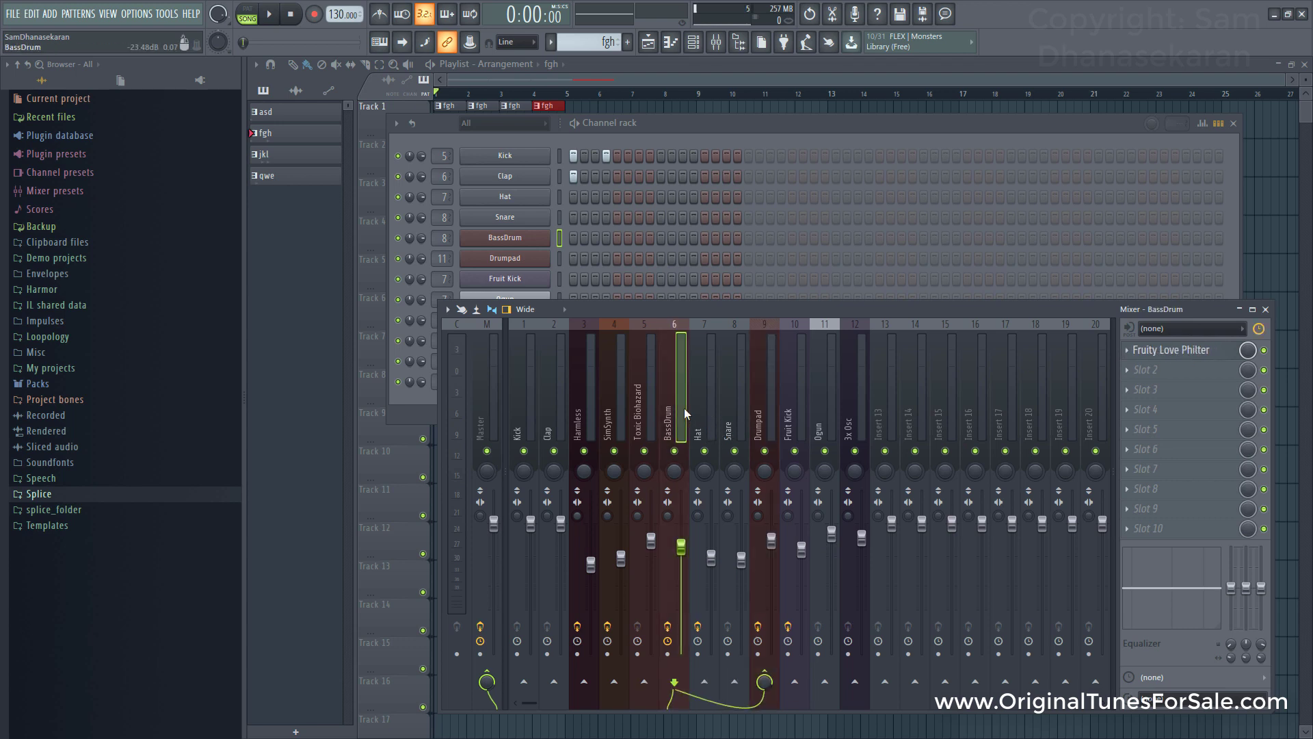
click(643, 401)
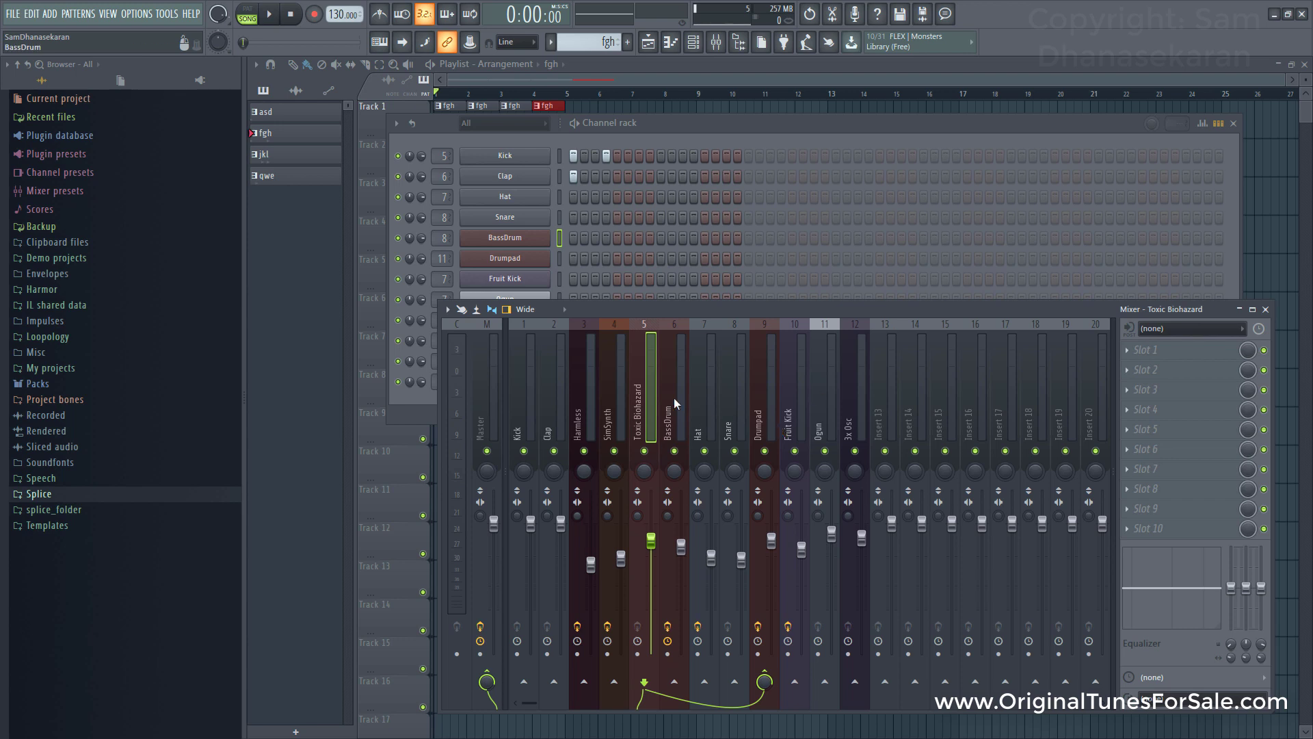
Compare against the channel rack, then multi-select mixer tracks Kick through Insert 15
click(691, 122)
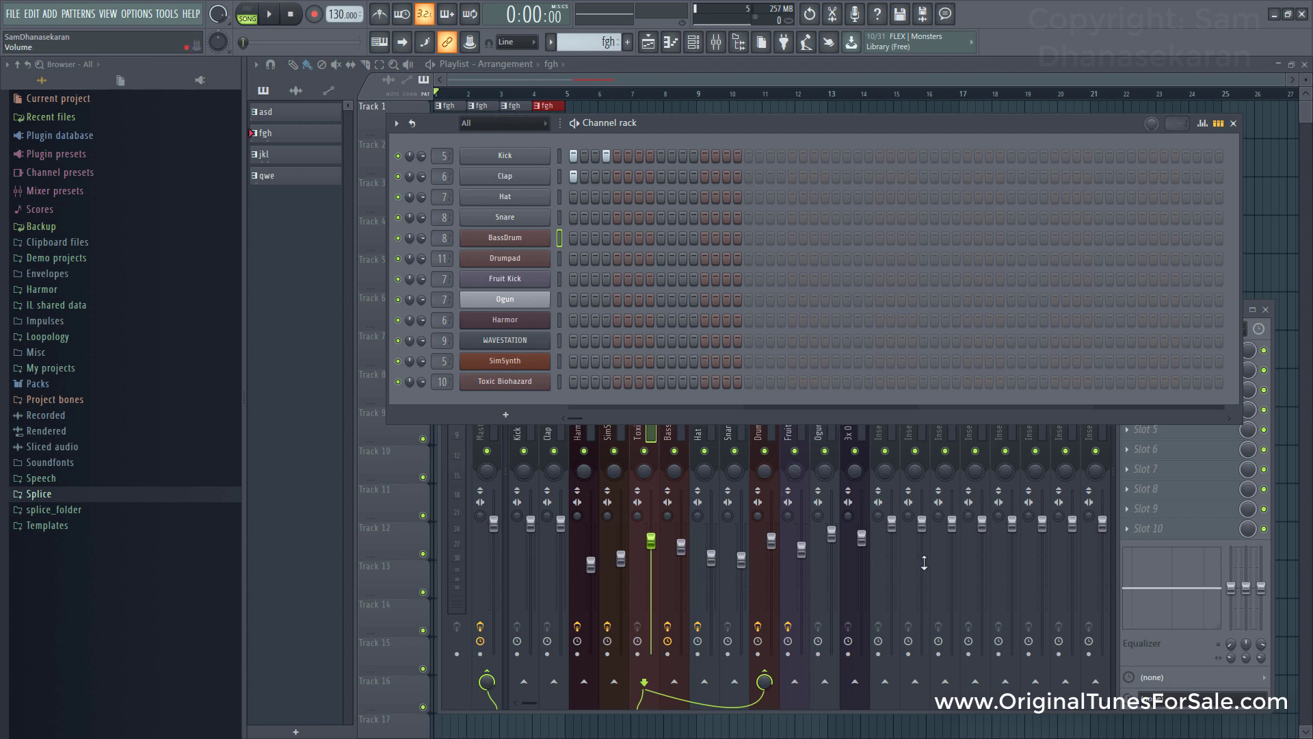
click(885, 711)
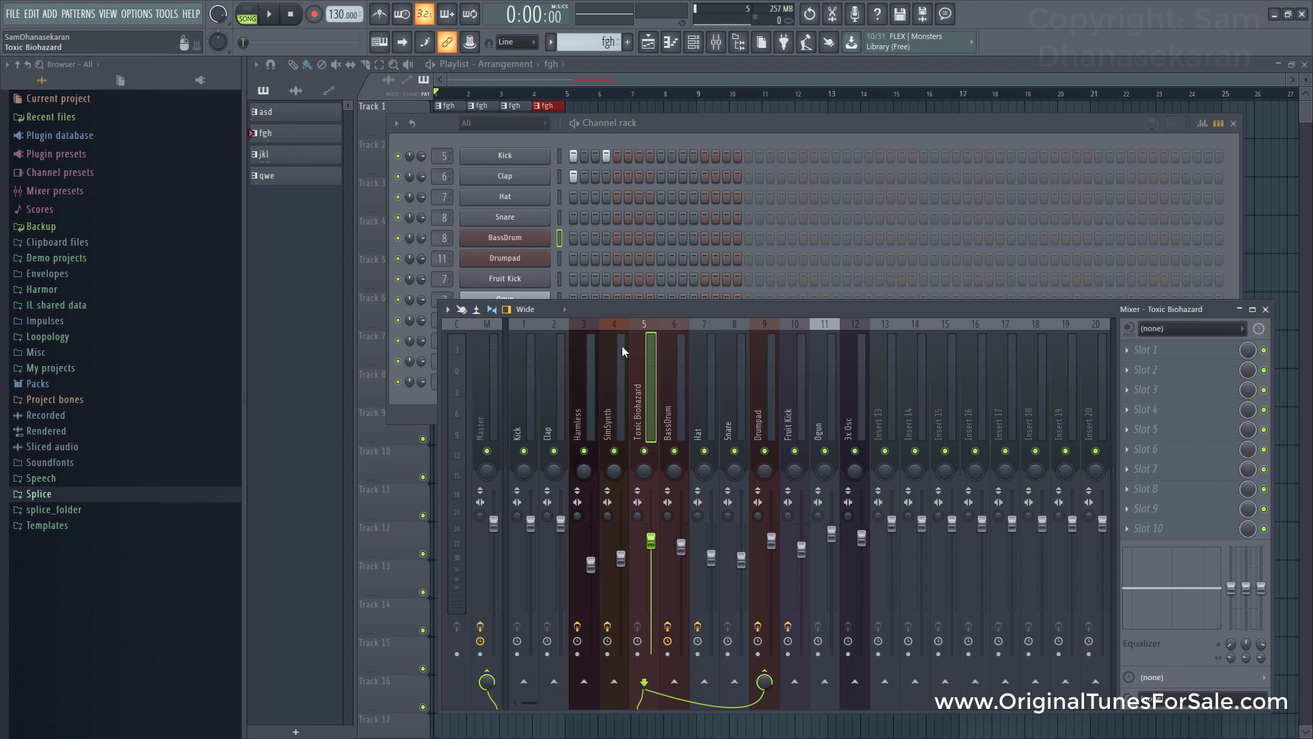
click(707, 129)
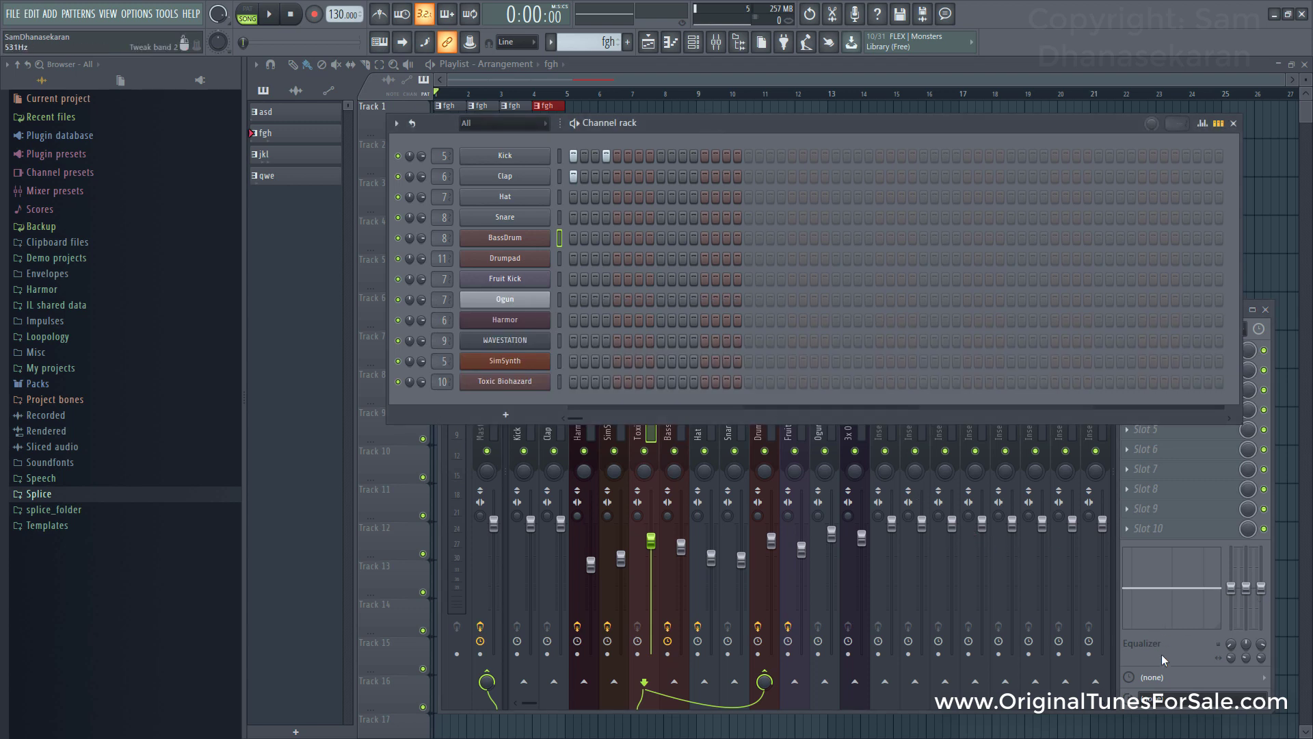
click(1115, 657)
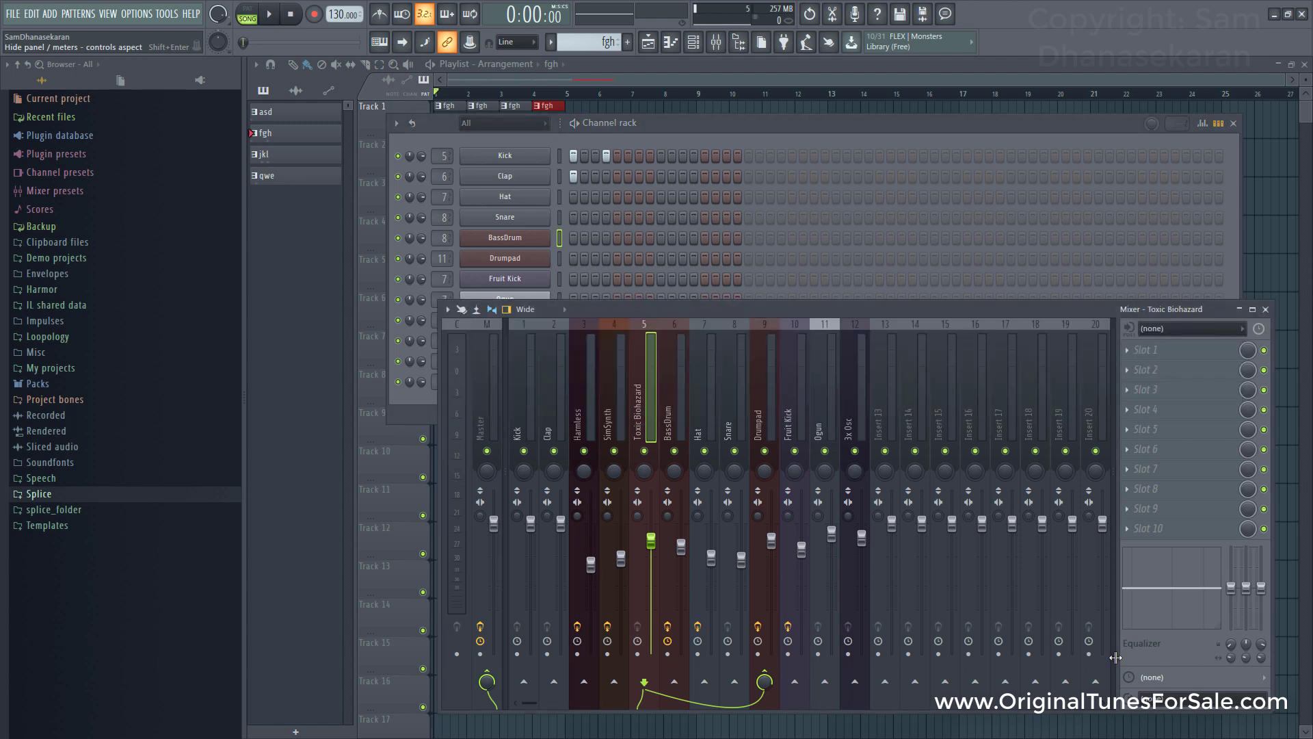
click(532, 394)
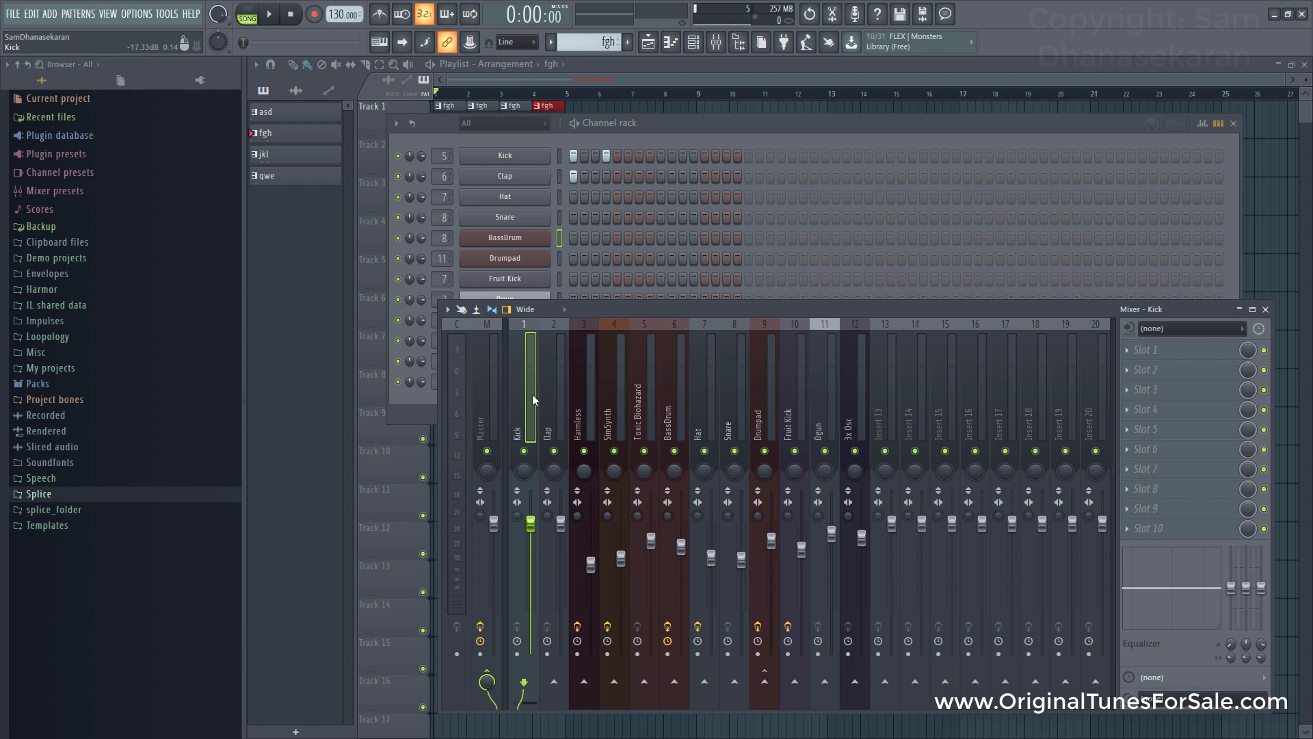
drag(535, 400, 936, 399)
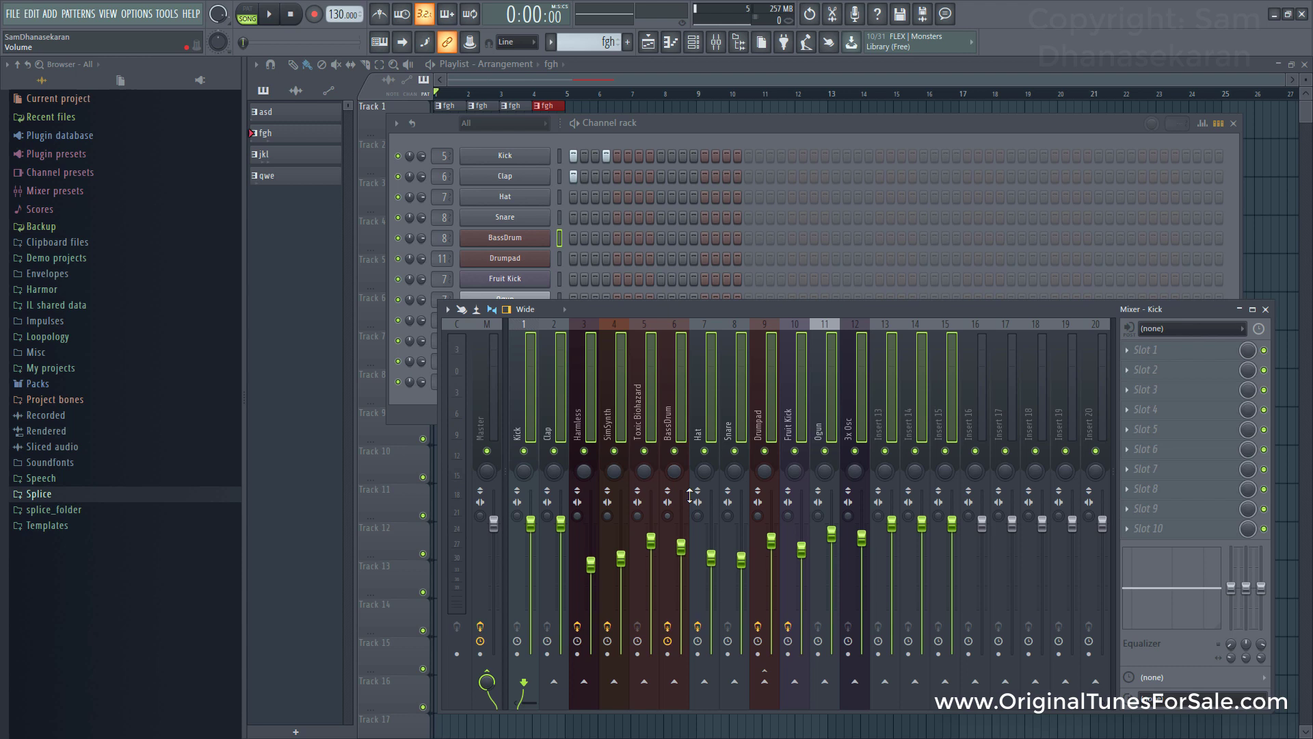
Reset the selected inserts 1–15 to default, confirming removal of their plugins
right_click(741, 388)
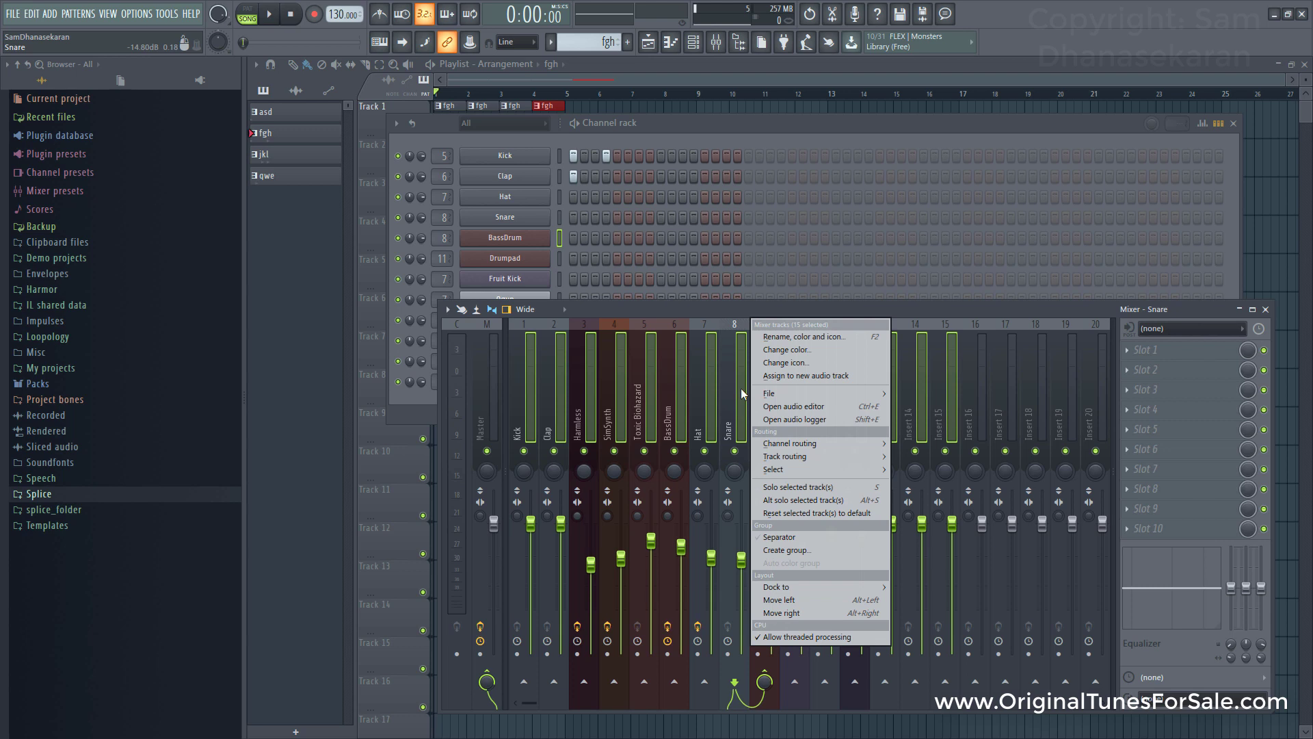
click(822, 513)
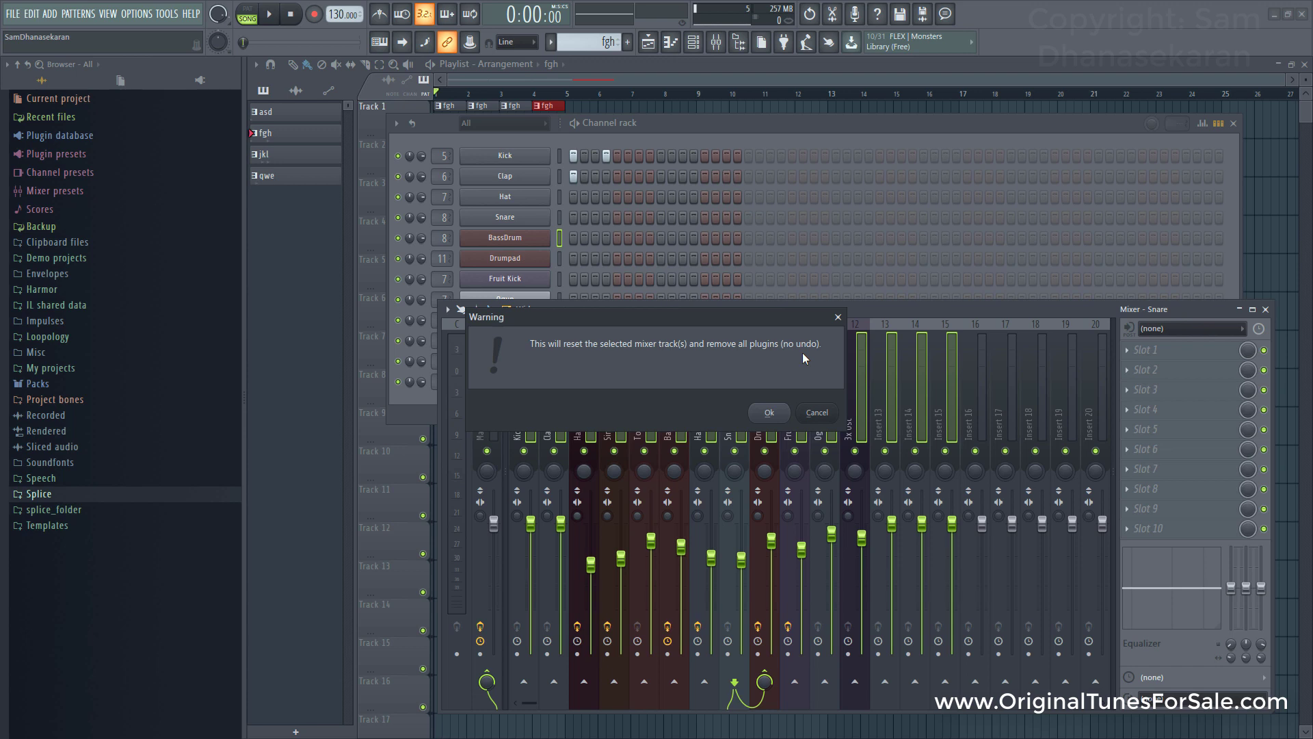
click(770, 413)
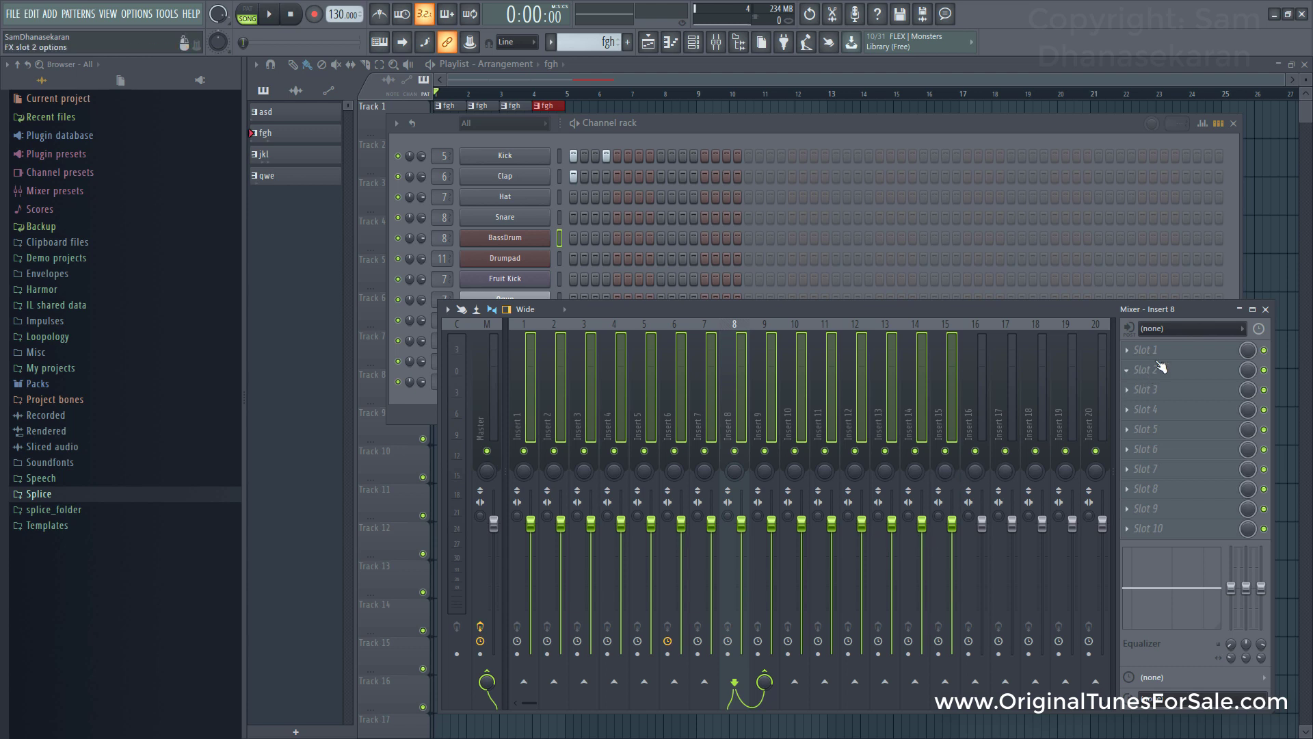
click(859, 372)
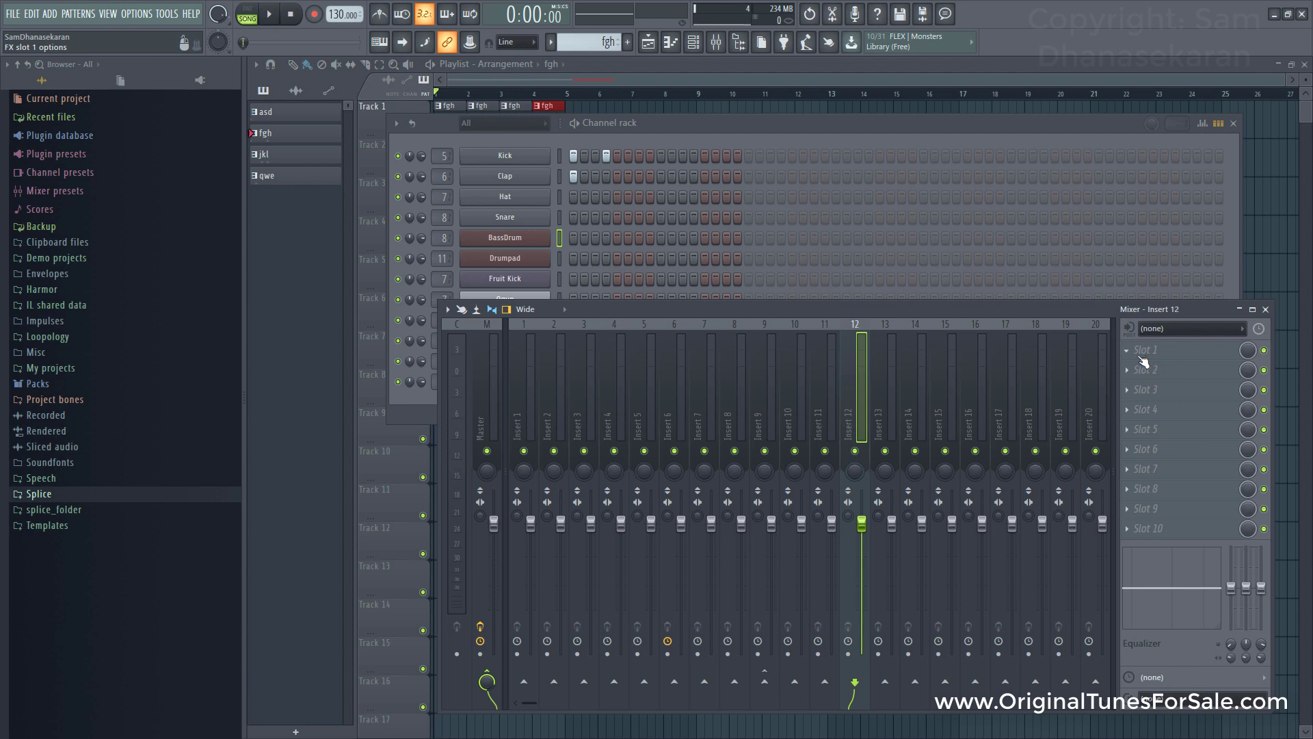
click(833, 363)
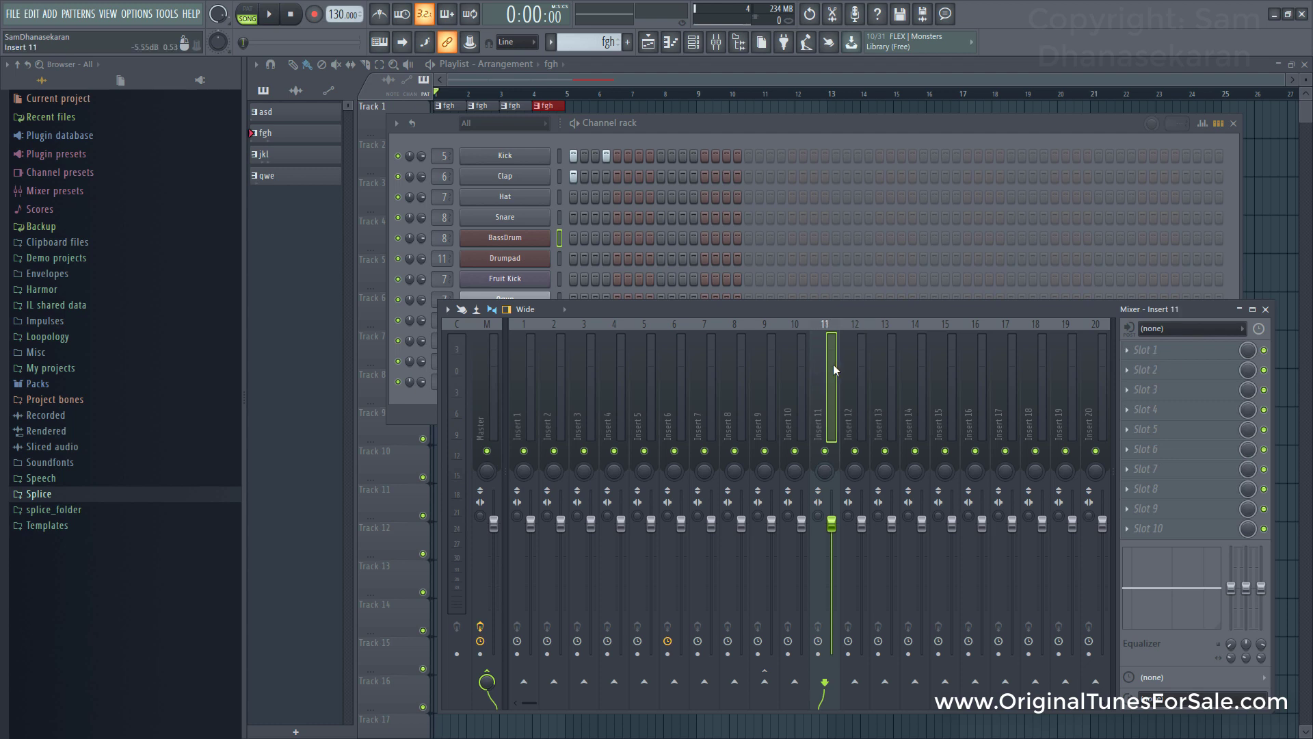
click(787, 376)
click(767, 382)
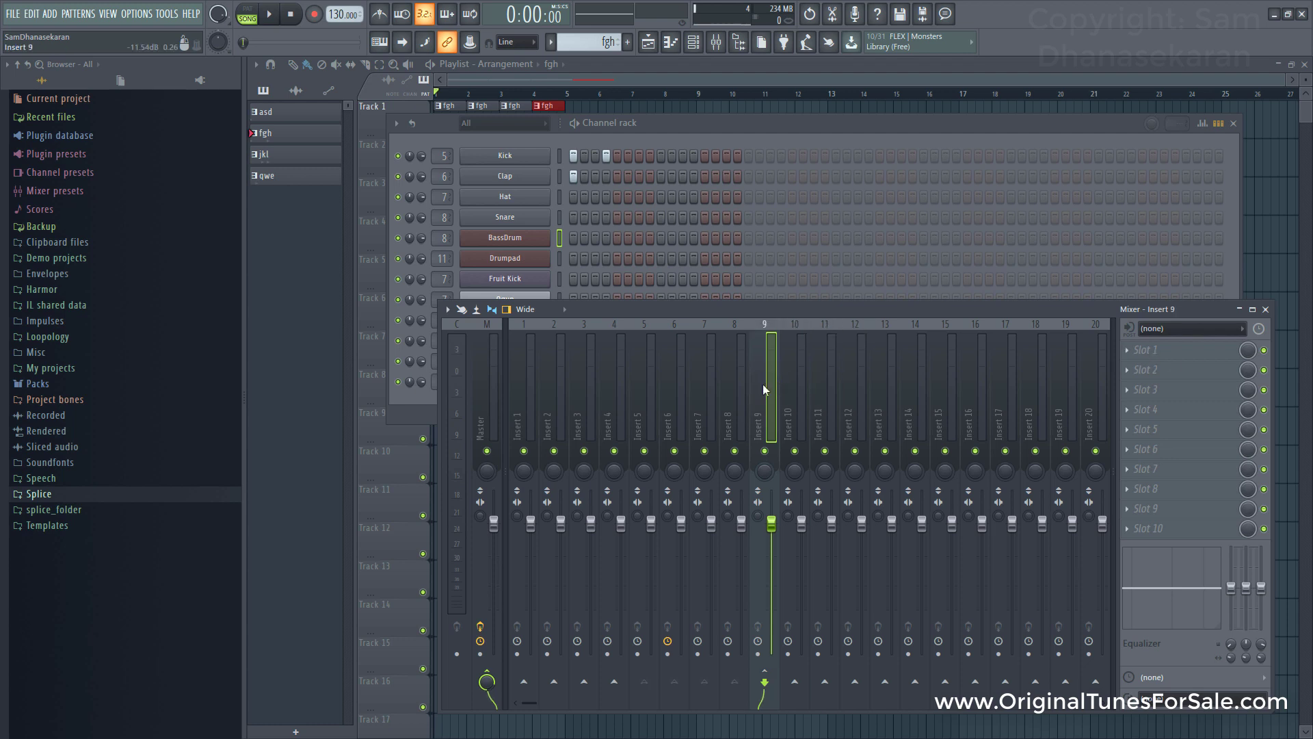
click(739, 389)
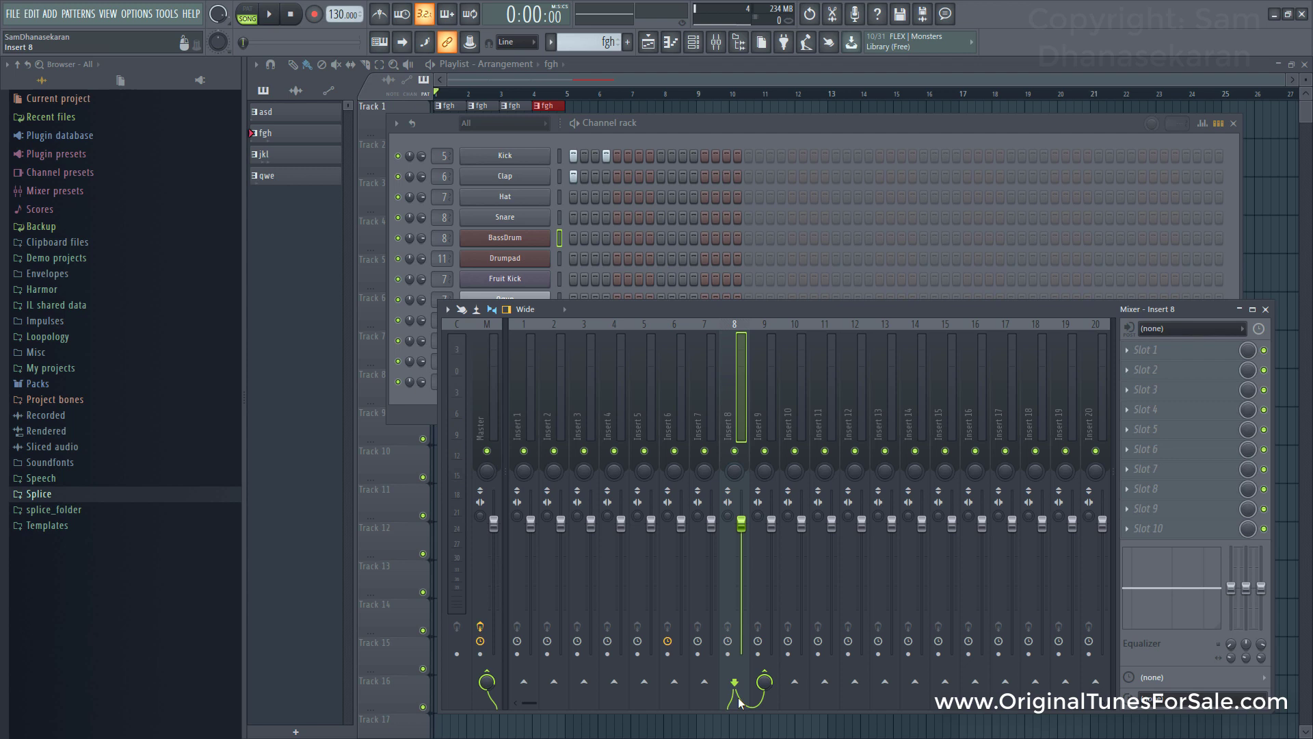
click(710, 412)
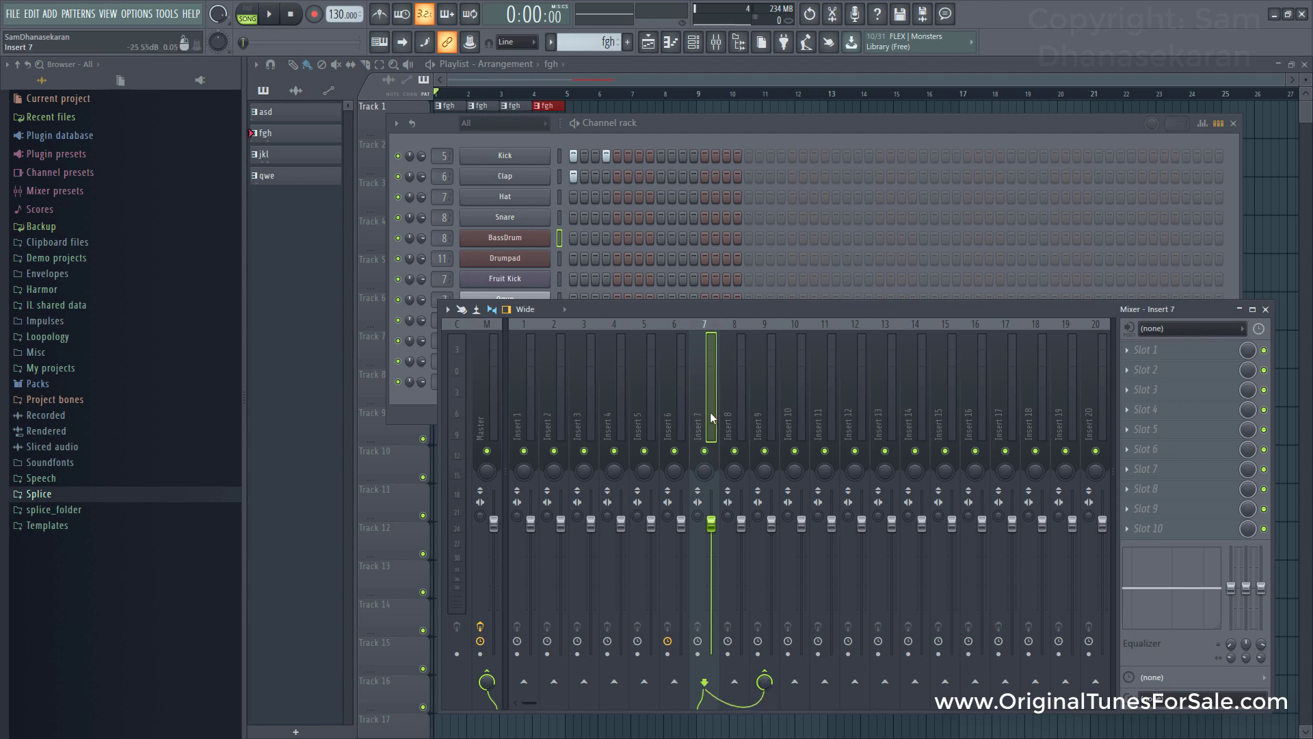
click(683, 404)
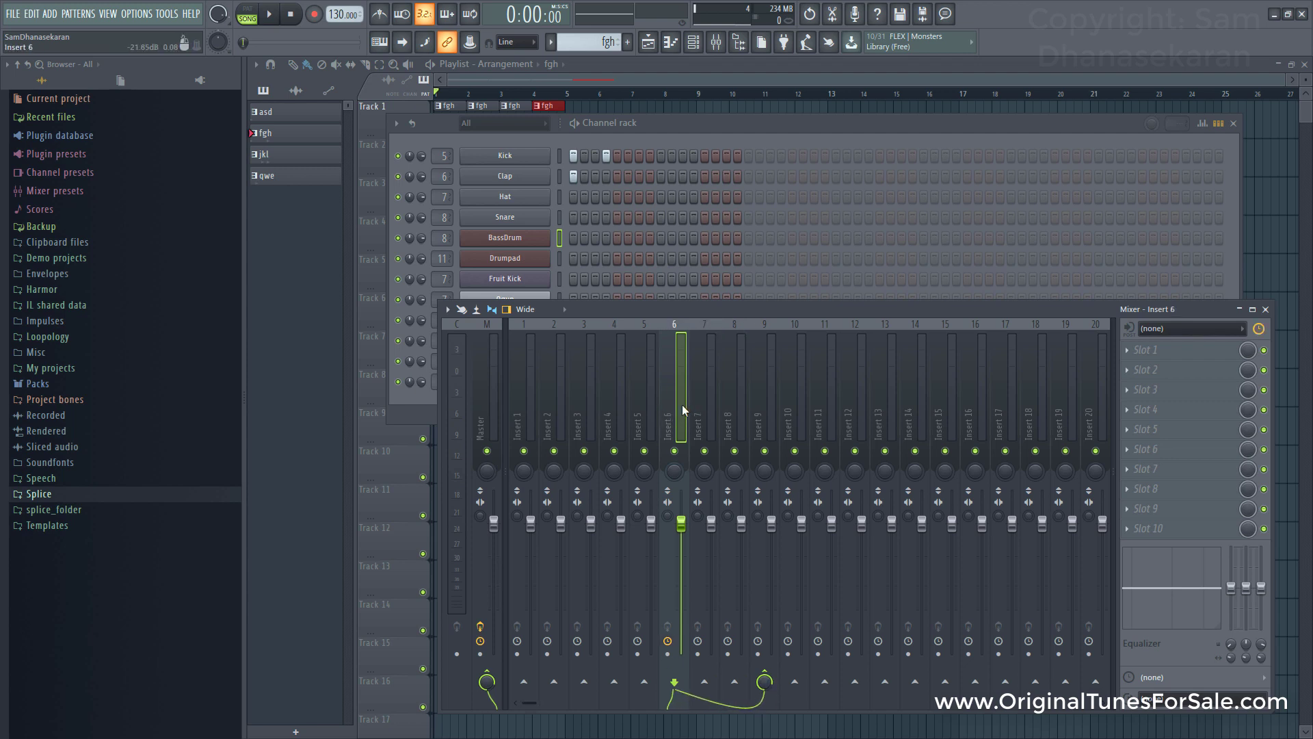
click(650, 432)
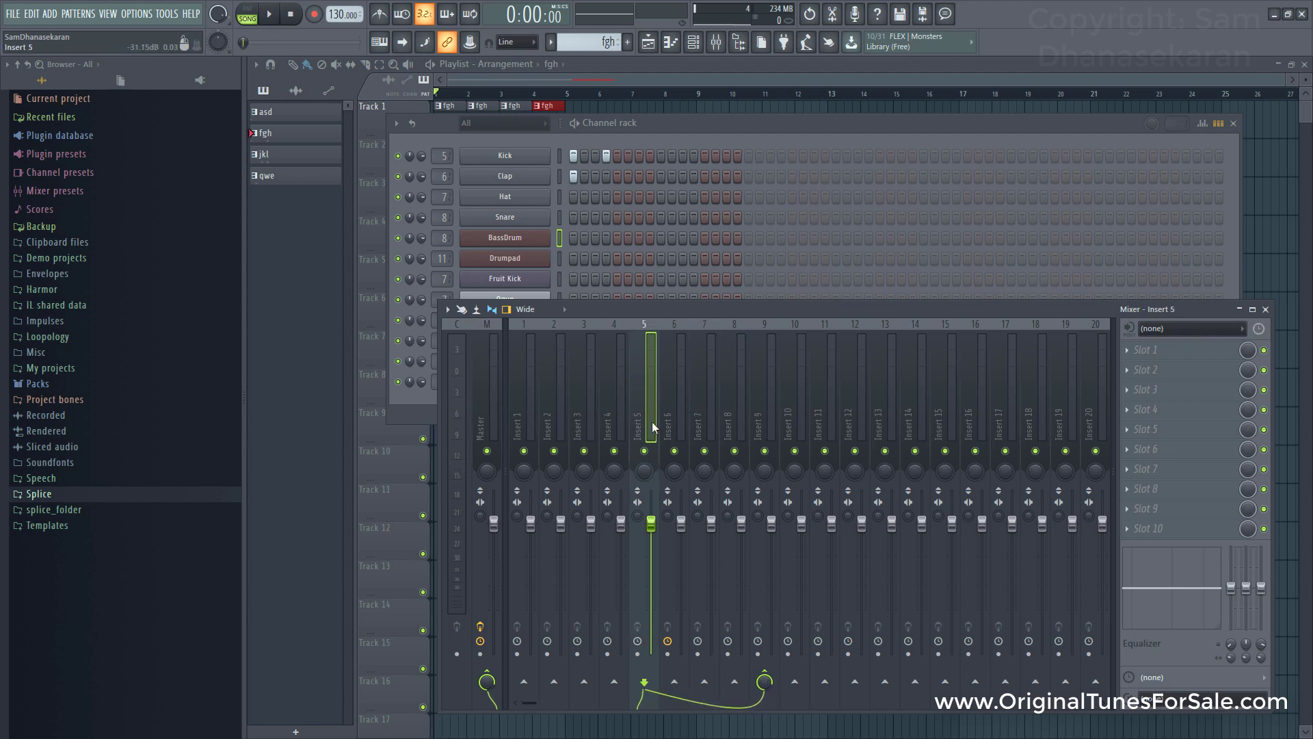
click(618, 419)
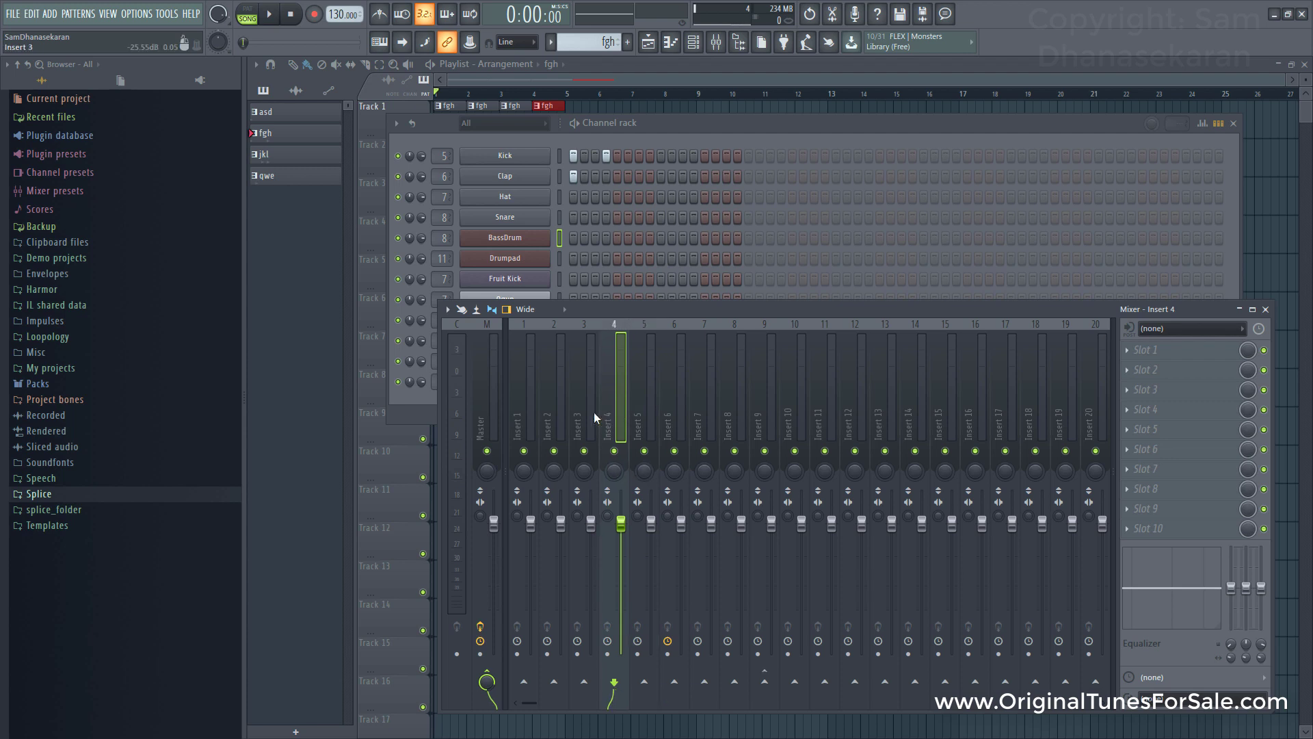
click(595, 414)
click(560, 414)
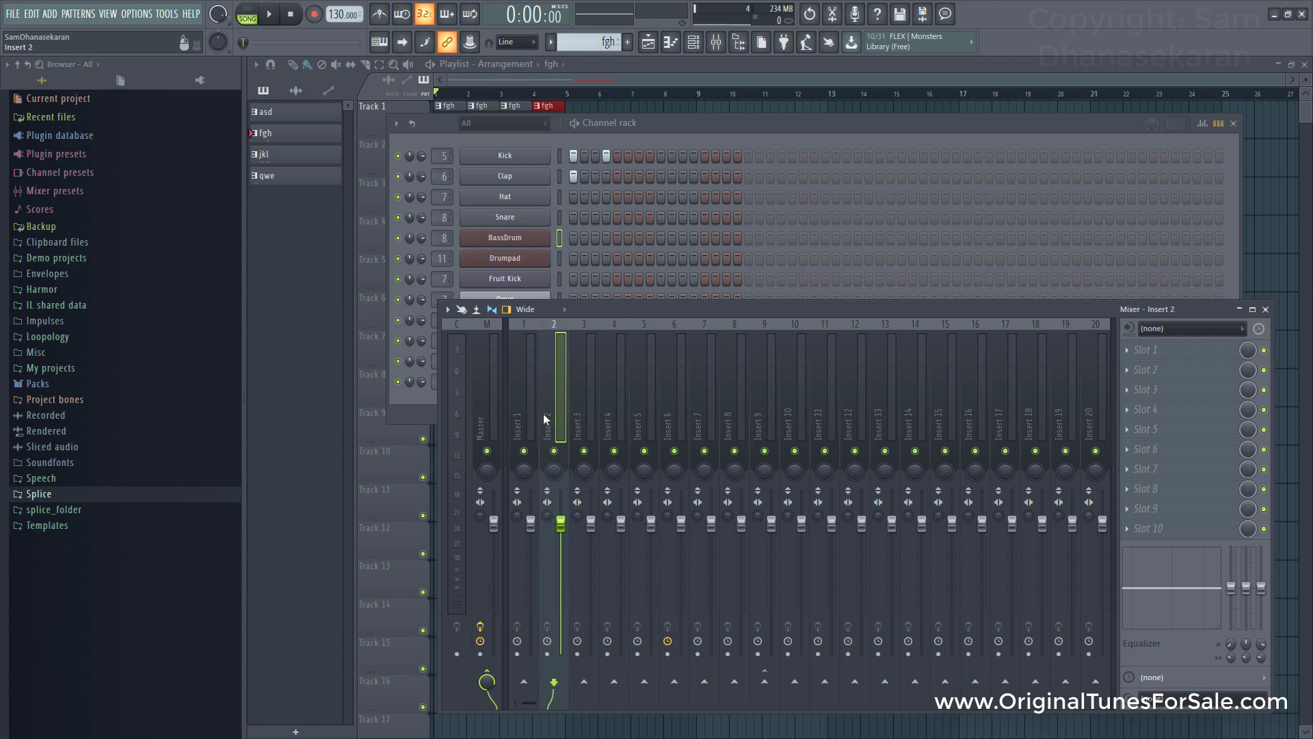
click(532, 414)
click(649, 419)
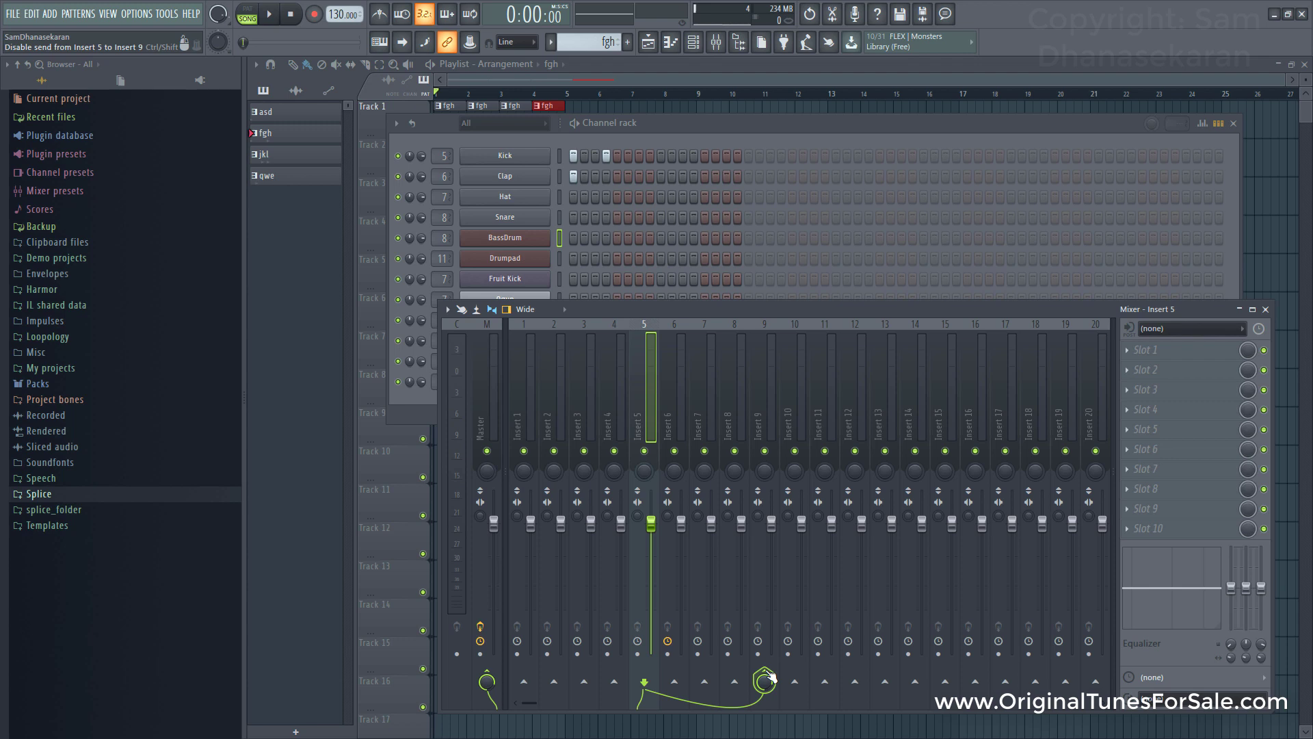
Disable Insert 7's send to Insert 9
click(679, 416)
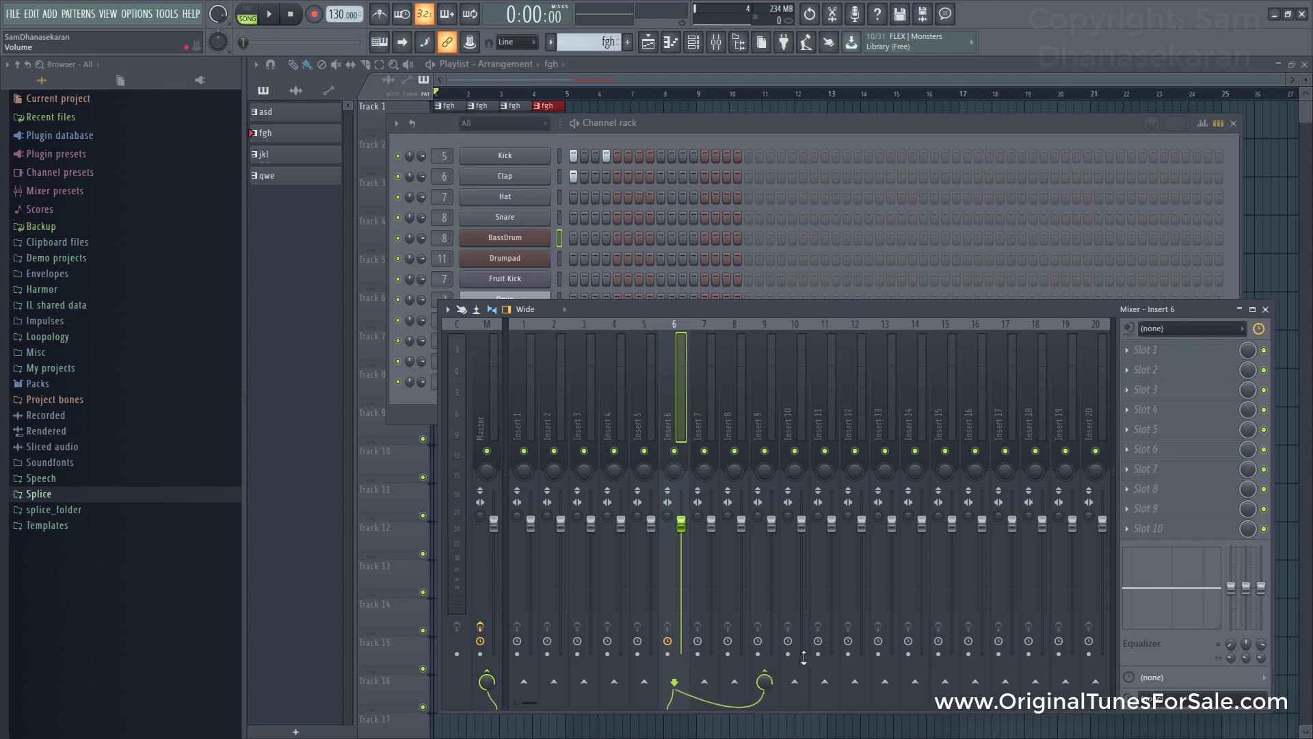
click(711, 419)
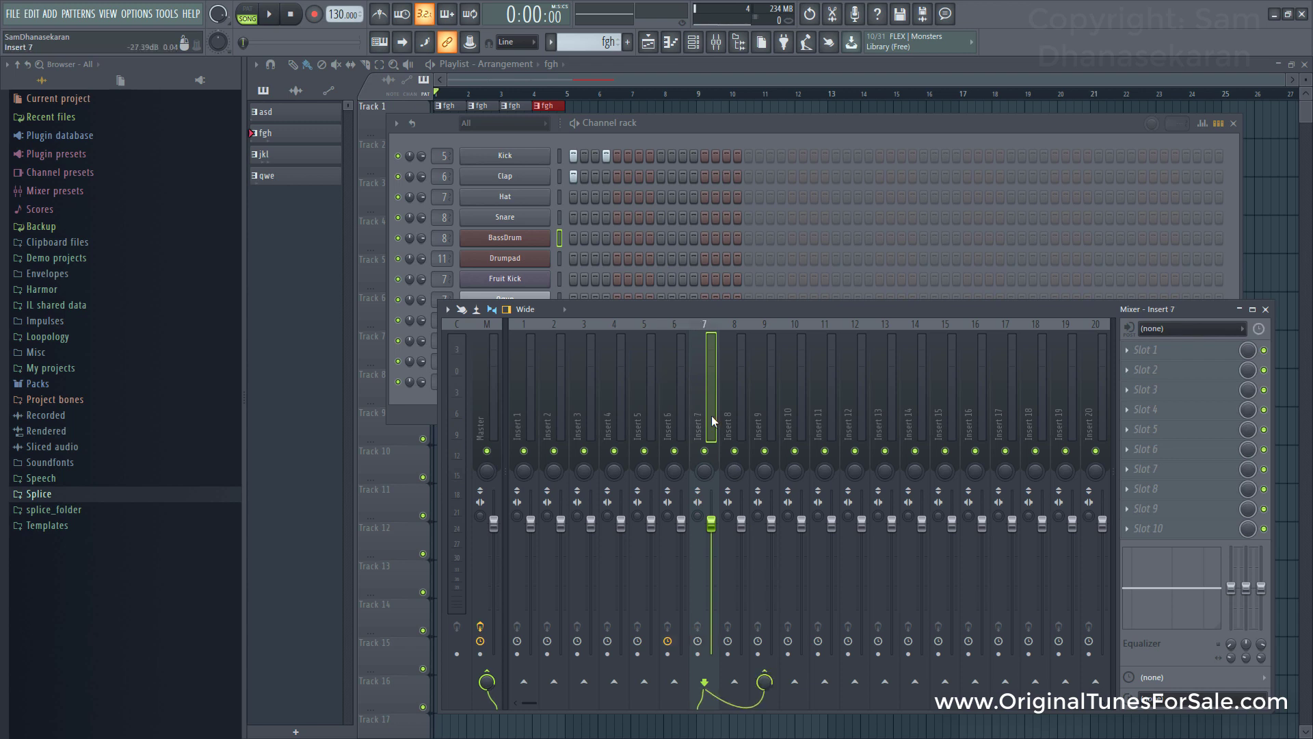
click(765, 679)
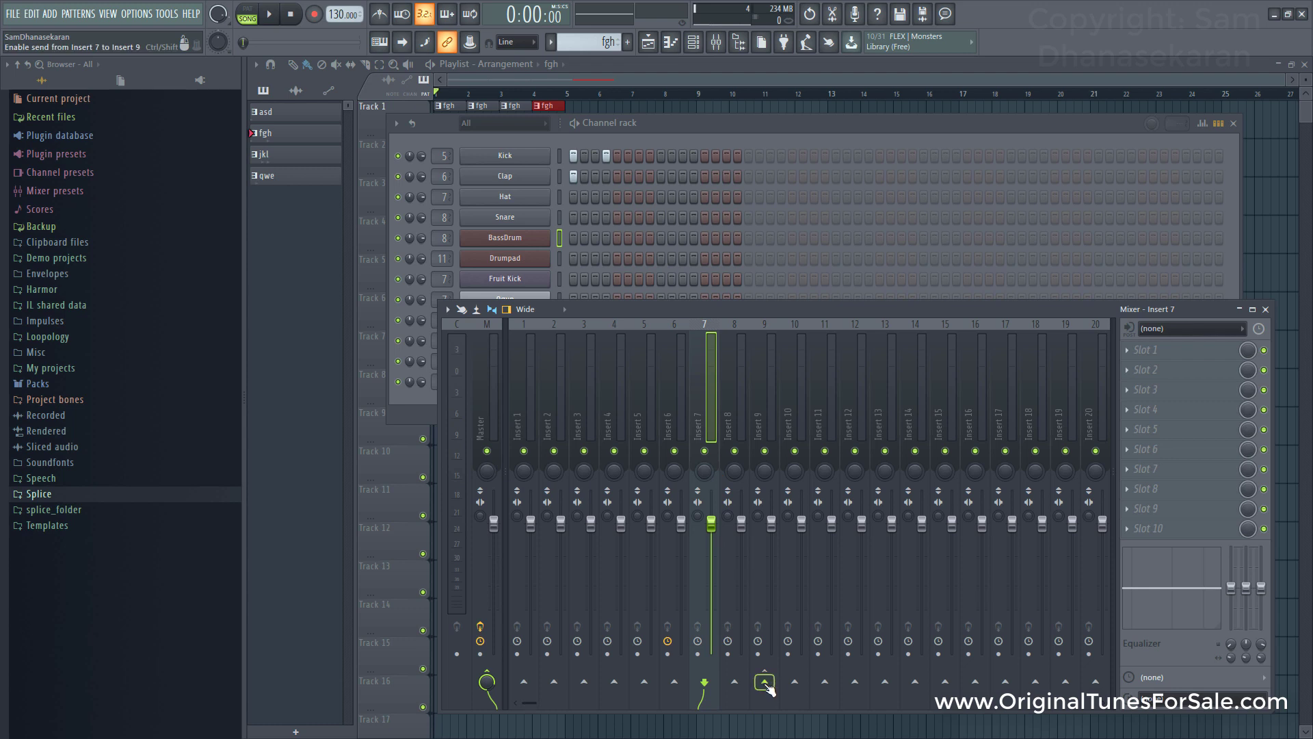
click(765, 682)
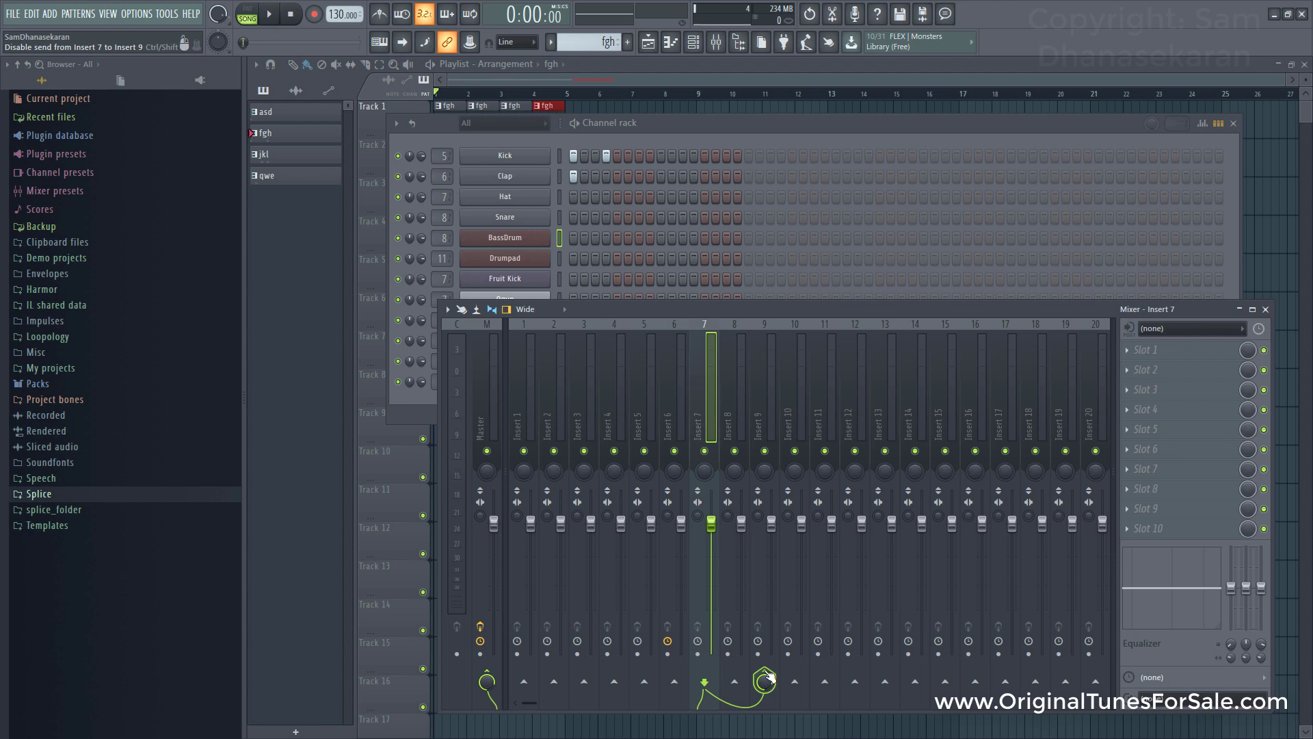
click(766, 679)
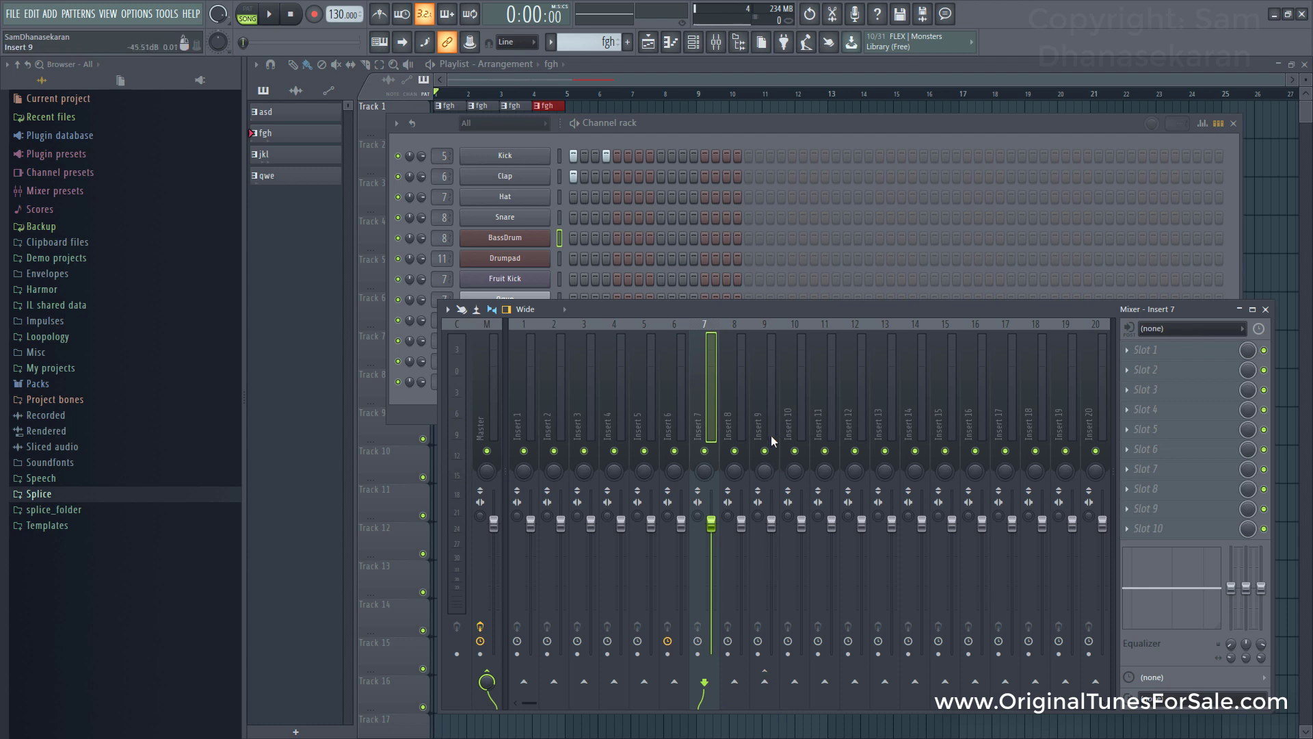
Check the routing of Inserts 6, 5, 4, 3 and 8, then return to the Channel rack
click(683, 413)
click(654, 420)
click(605, 429)
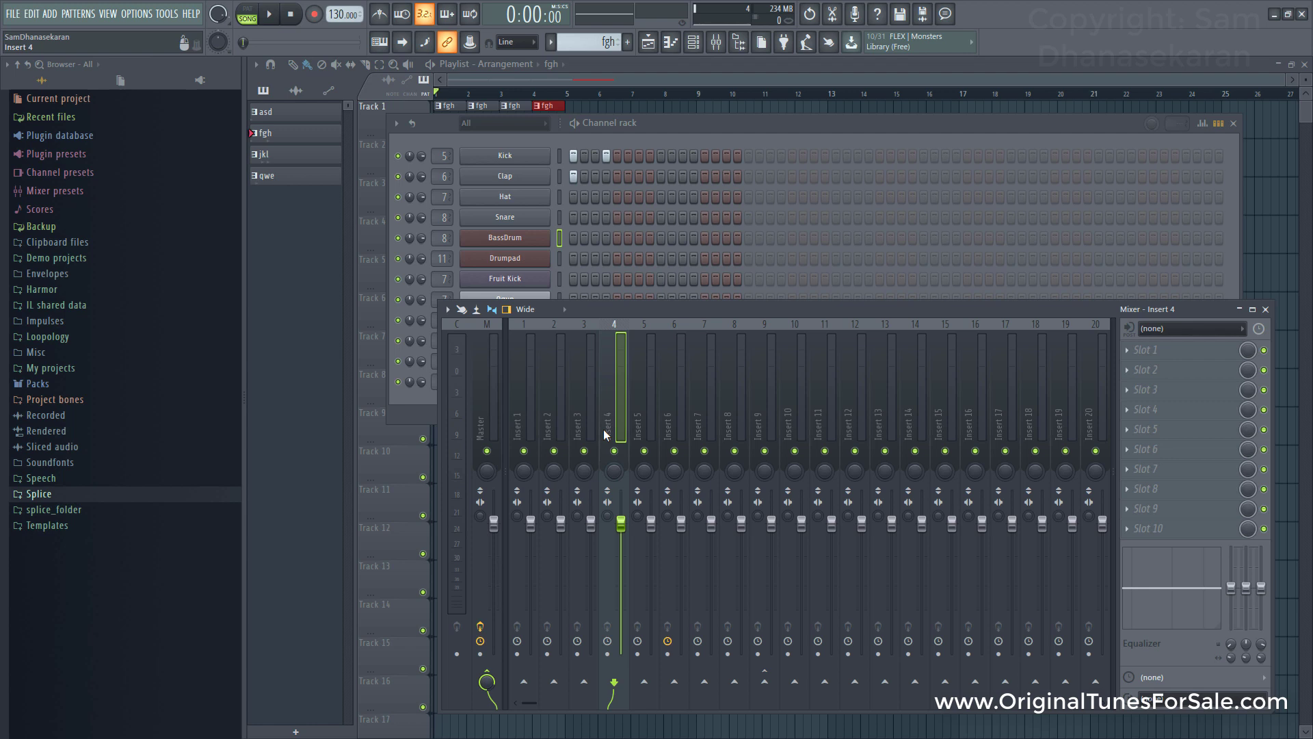
click(593, 425)
click(741, 421)
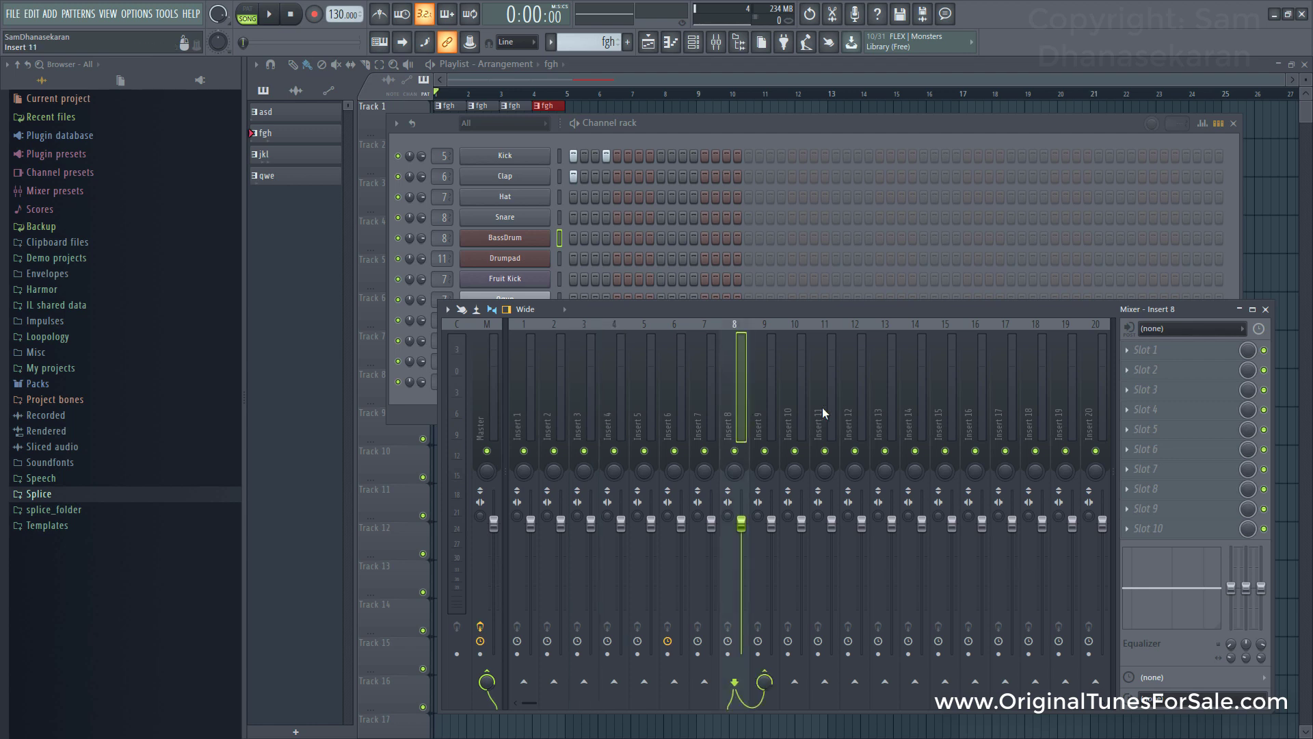
click(704, 123)
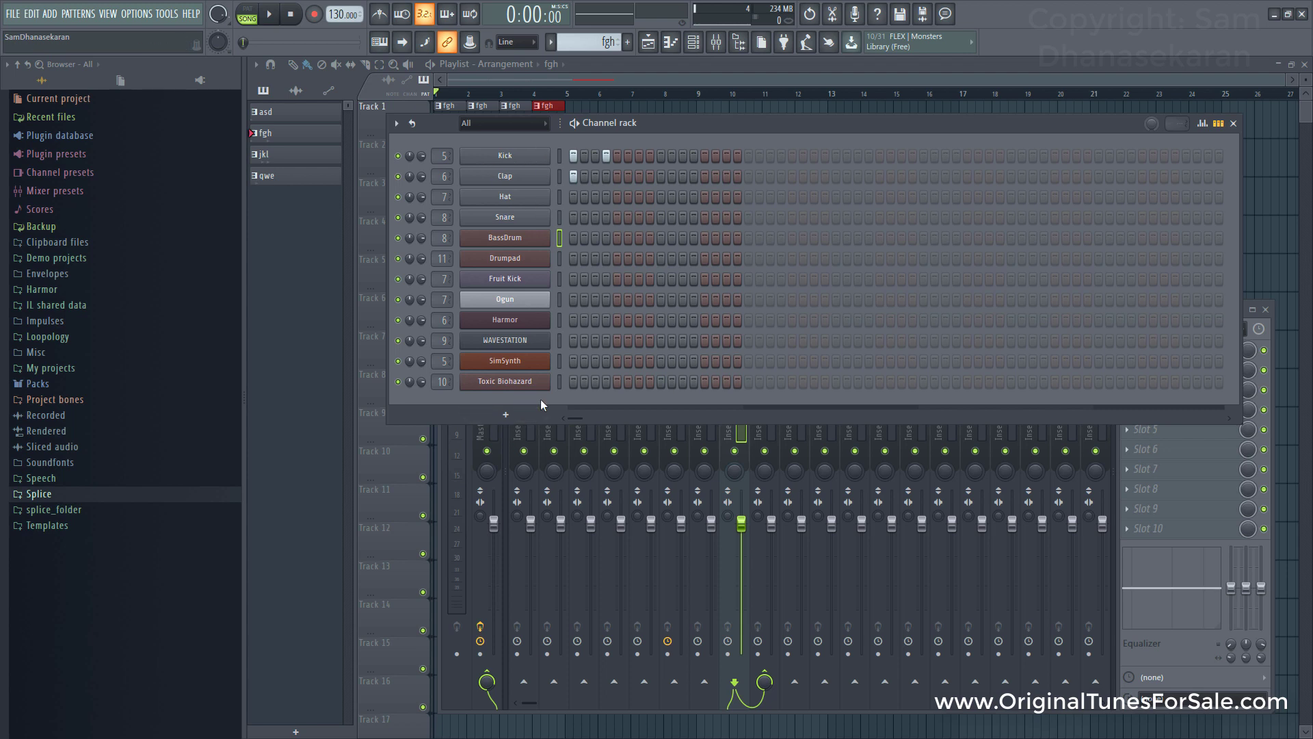
Reset the mixer track assignment of Kick, Clap, Hat, Snare and BassDrum to none
right_click(441, 156)
click(446, 162)
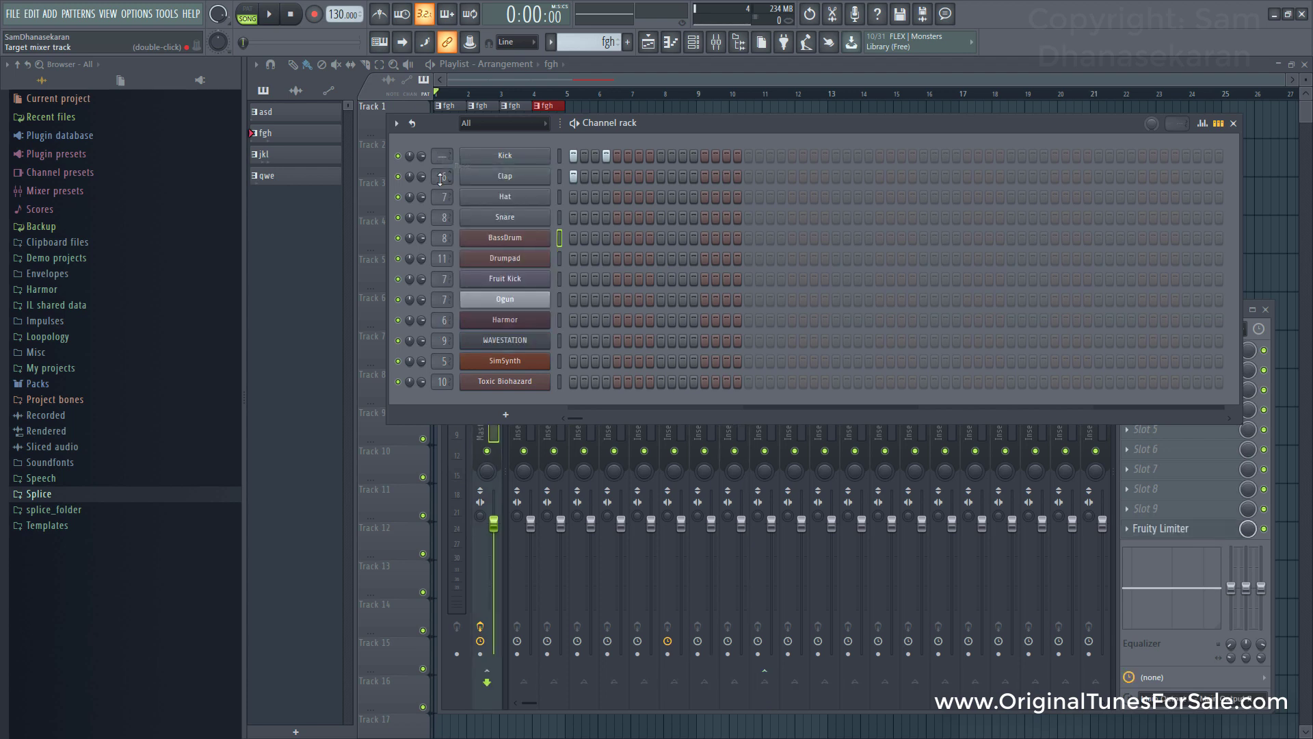
right_click(442, 179)
click(458, 192)
right_click(443, 199)
click(469, 209)
right_click(443, 219)
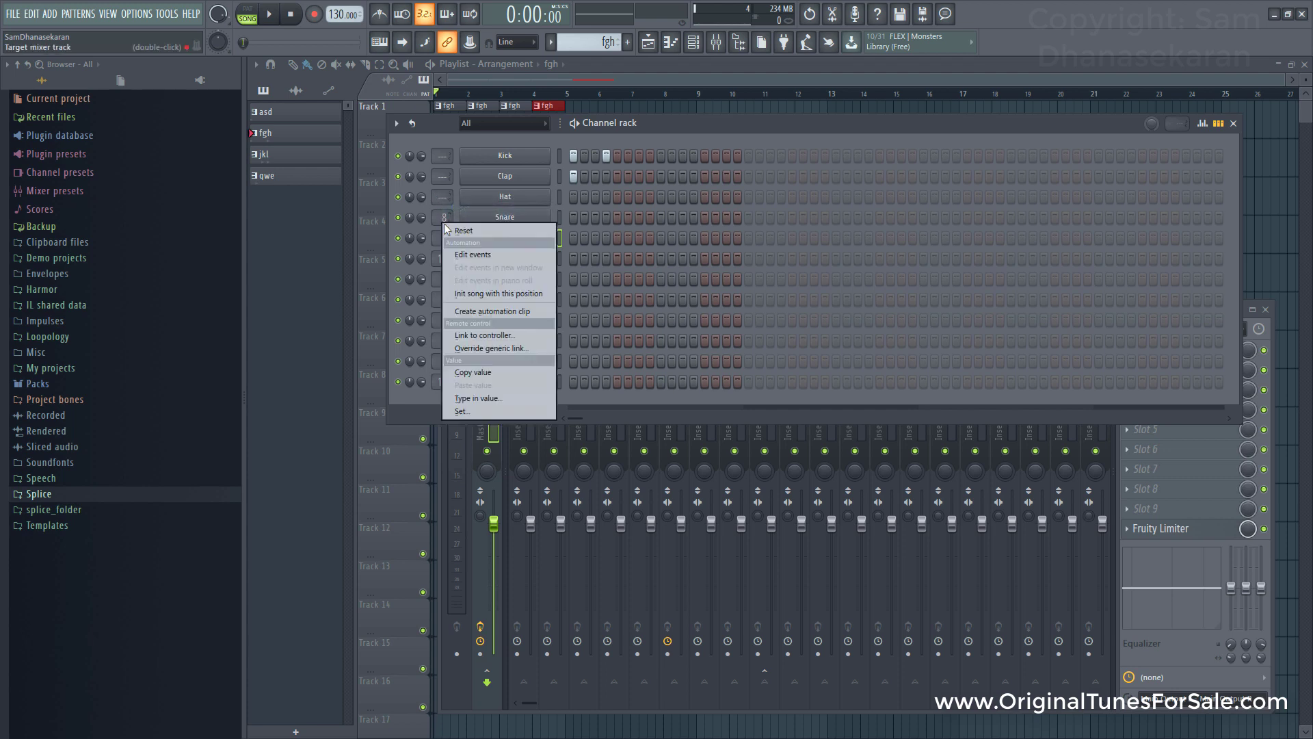
click(465, 228)
right_click(440, 239)
click(469, 251)
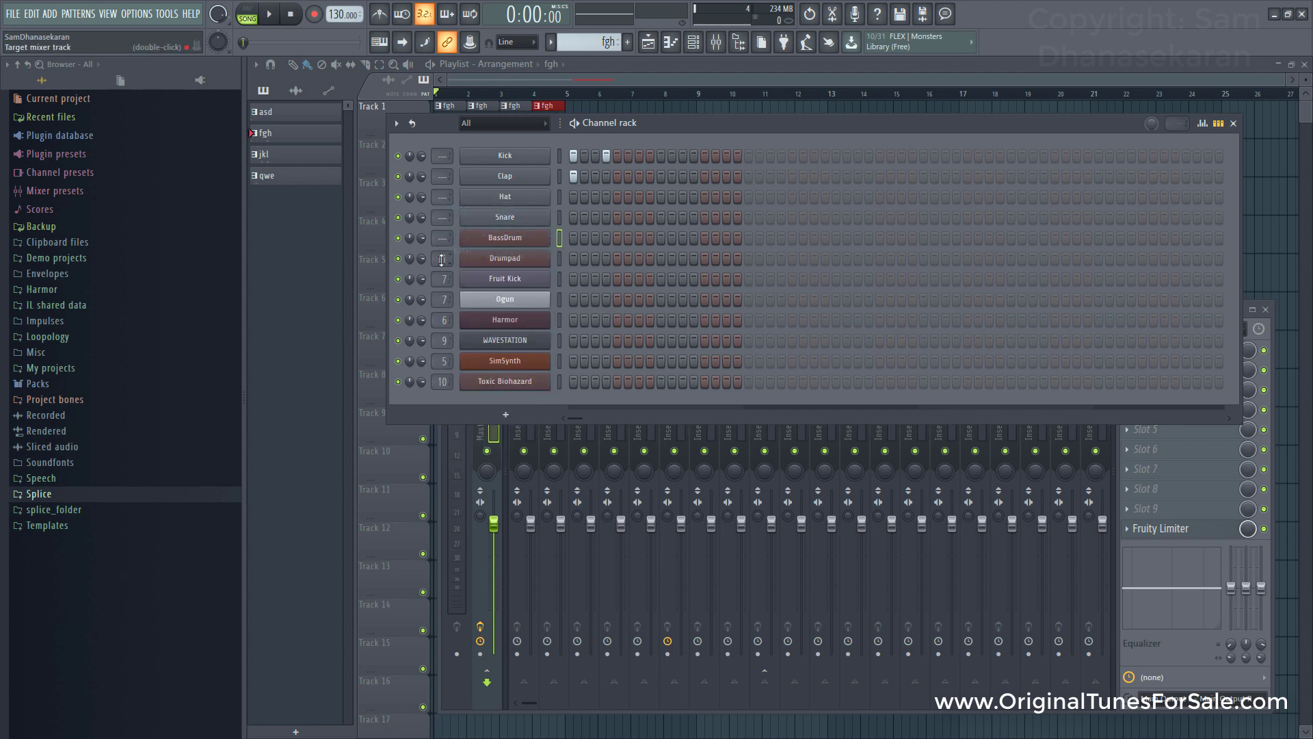
Scroll the remaining channels' mixer track numbers down to '—'
scroll(436, 258, up, 7)
scroll(436, 258, down, 18)
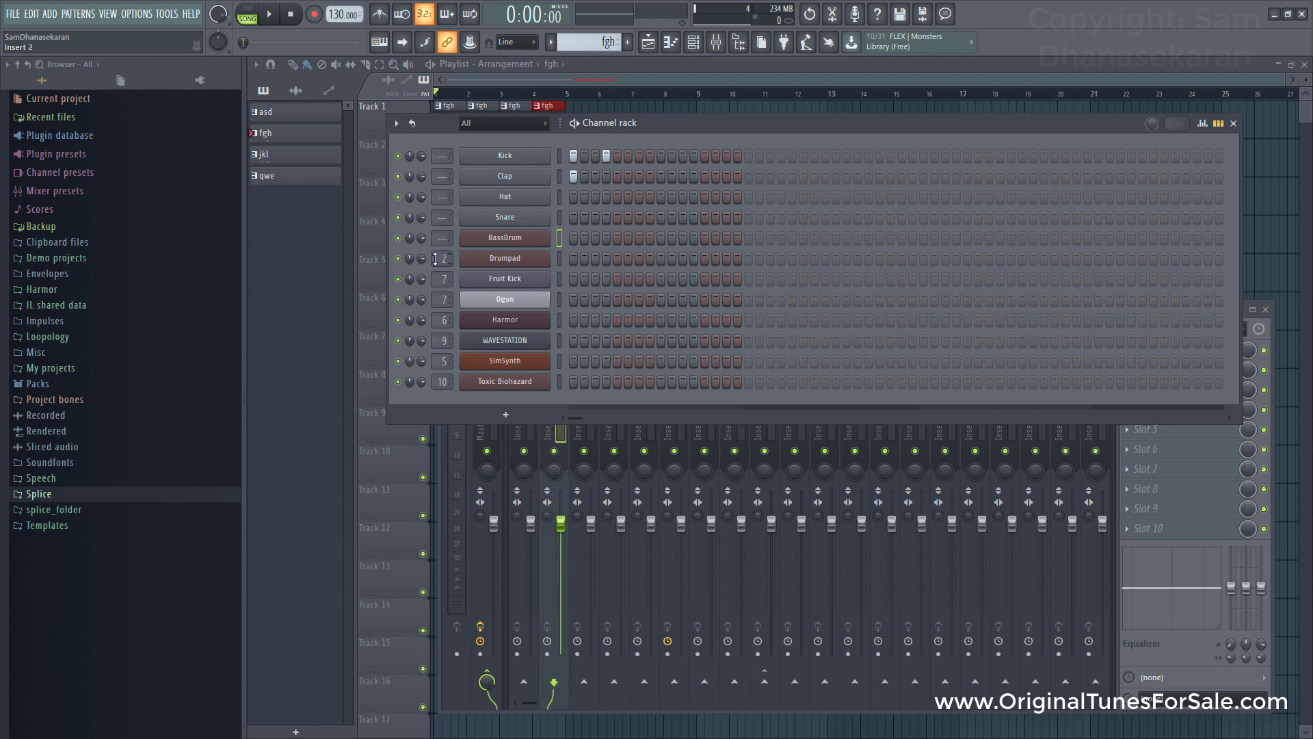
scroll(442, 278, down, 2)
scroll(442, 279, down, 5)
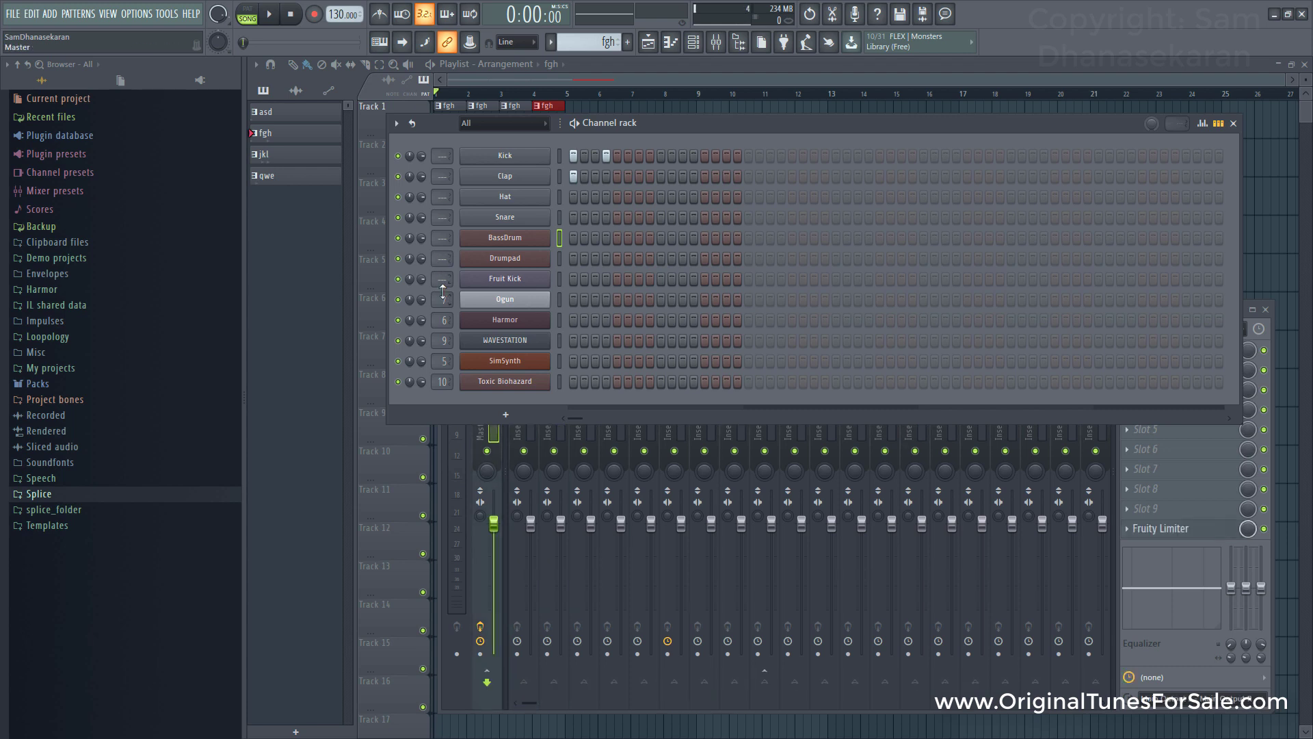
scroll(442, 300, down, 7)
scroll(441, 318, down, 6)
scroll(442, 340, down, 9)
scroll(439, 361, down, 2)
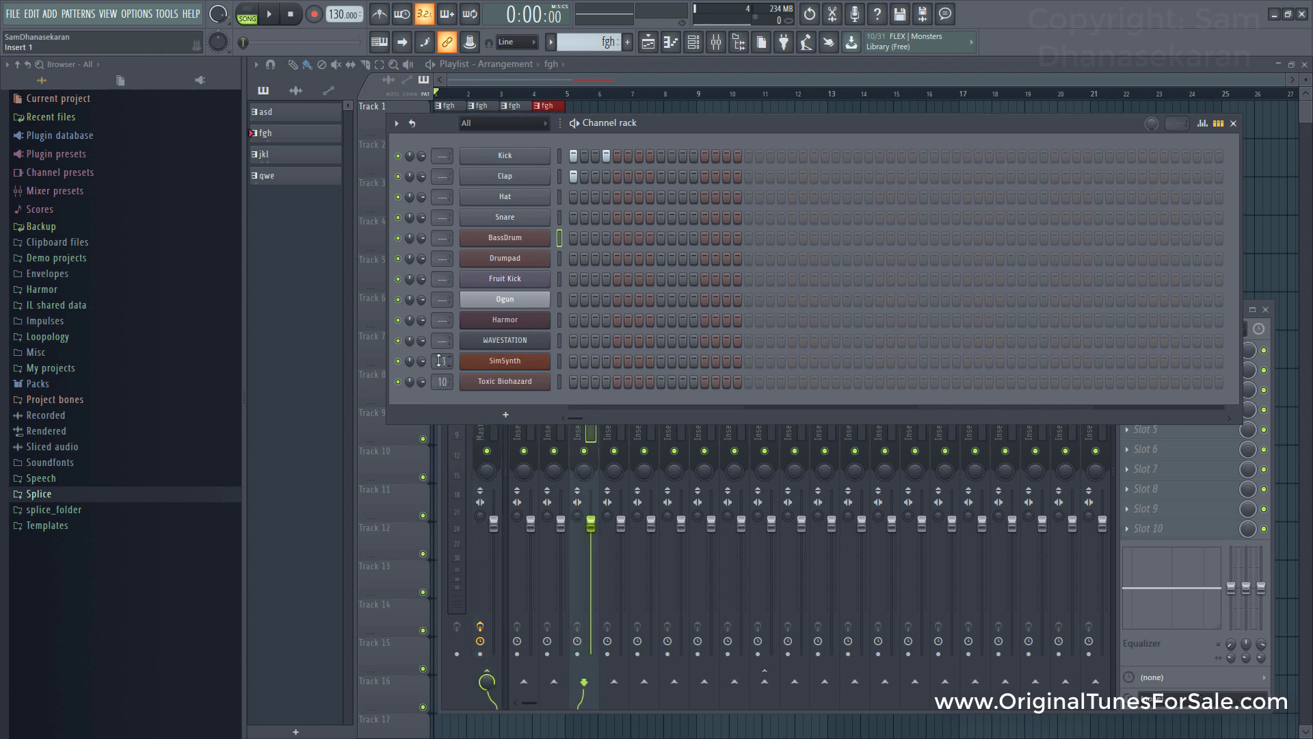
scroll(439, 361, down, 1)
scroll(439, 382, down, 10)
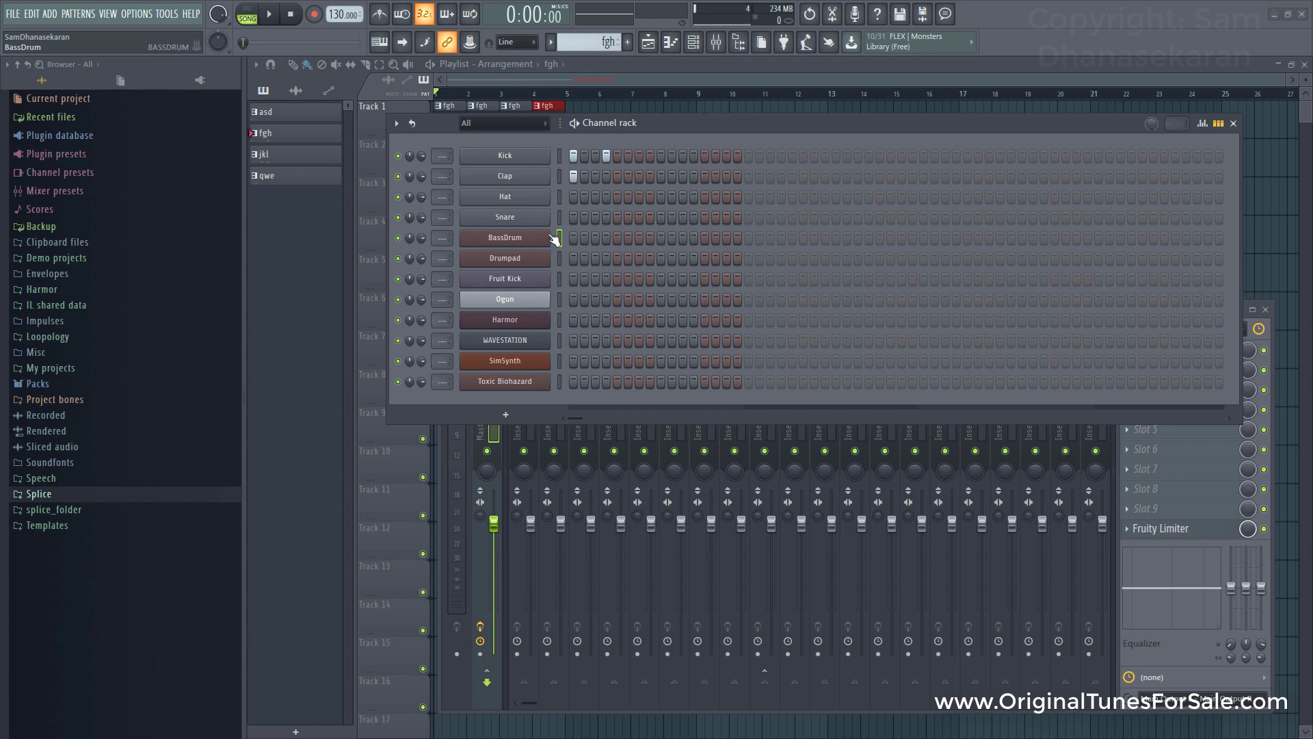
Select all channels starting from Kick and route them to free mixer inserts with Ctrl+L
click(559, 156)
key(ctrl+a)
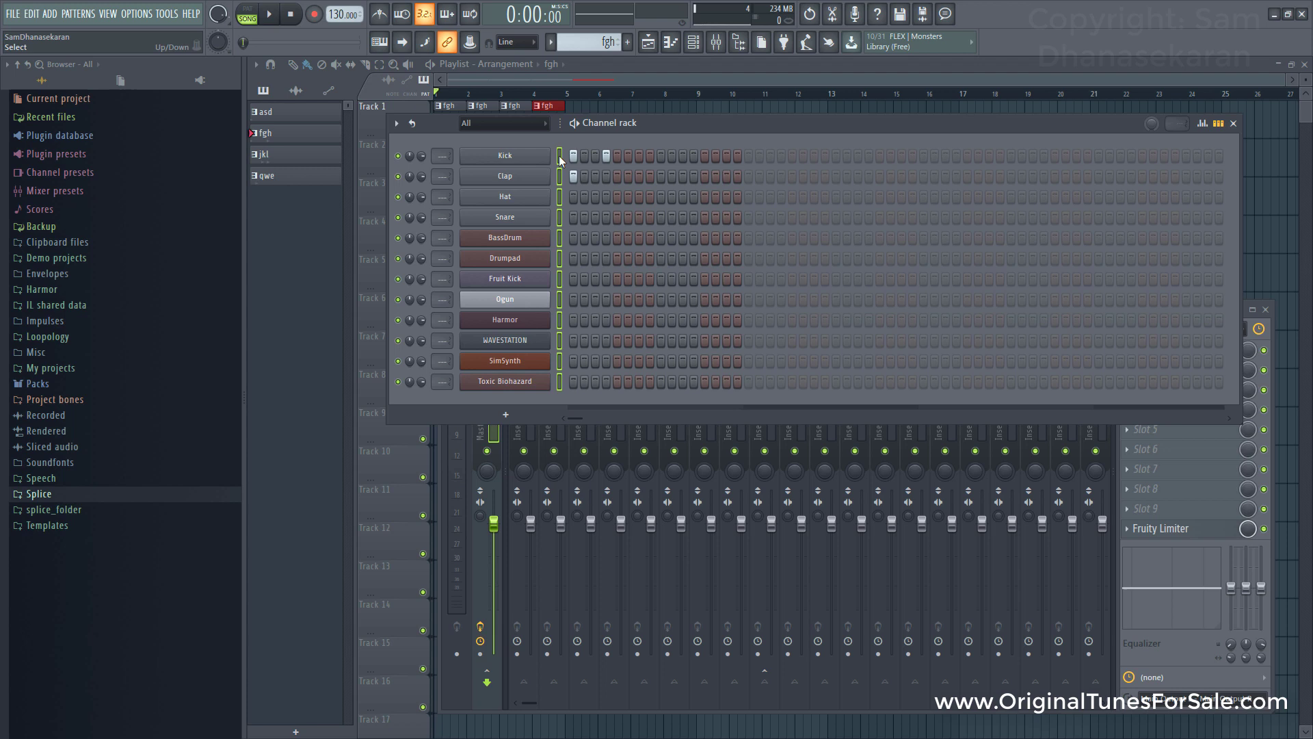
key(ctrl+l)
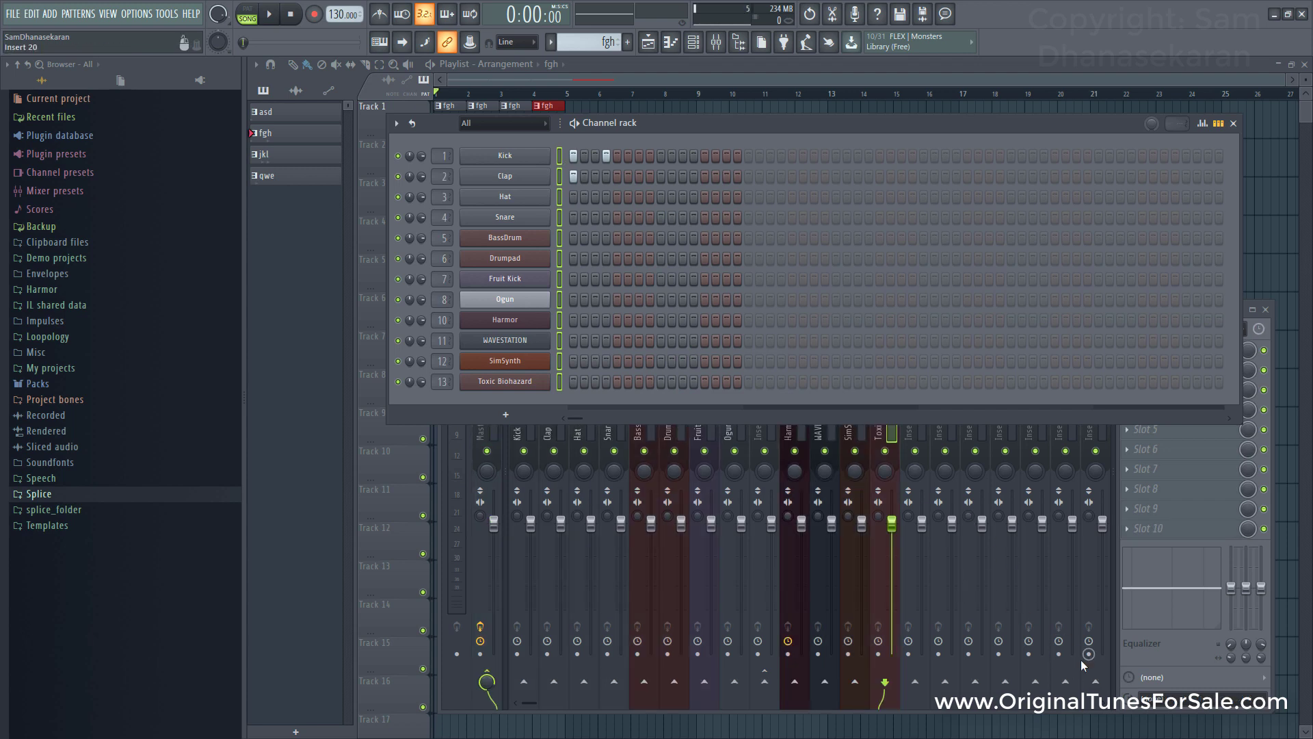
Bring the mixer forward to verify inserts 1–13 and dismiss the track latency menu
click(1190, 679)
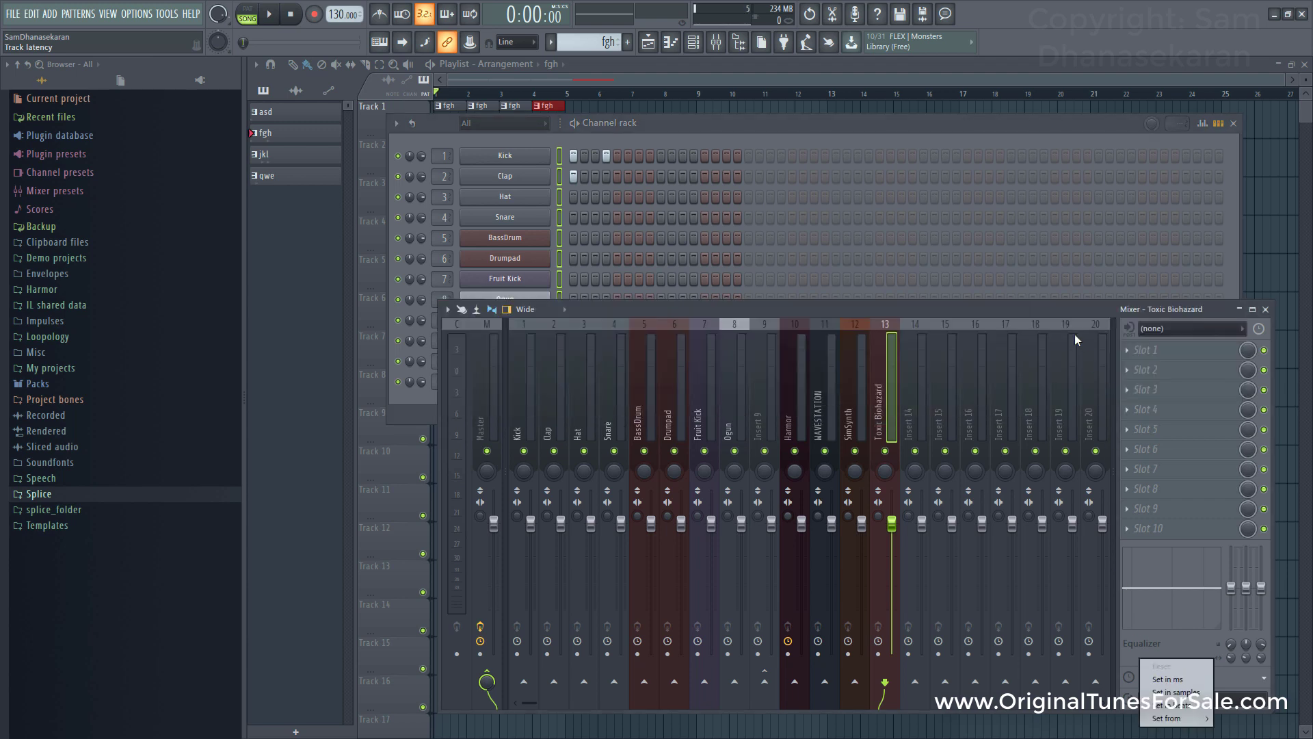
click(1060, 309)
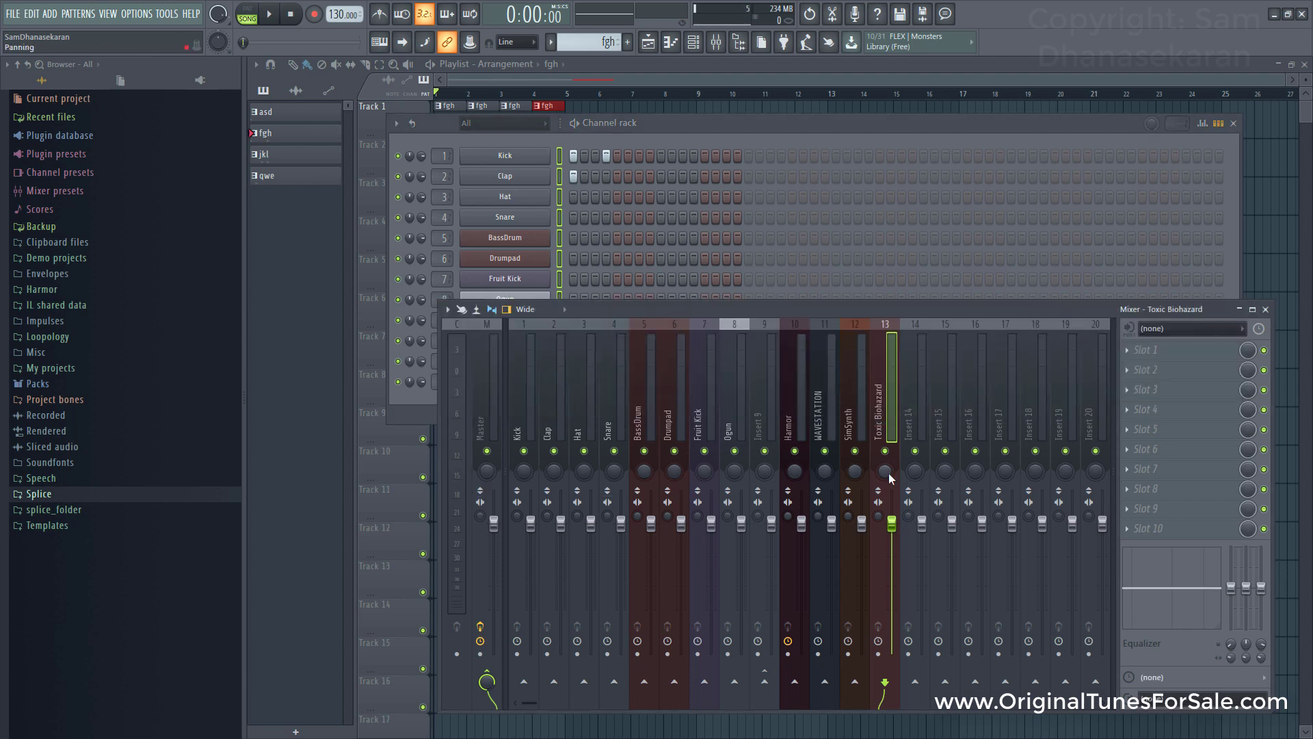